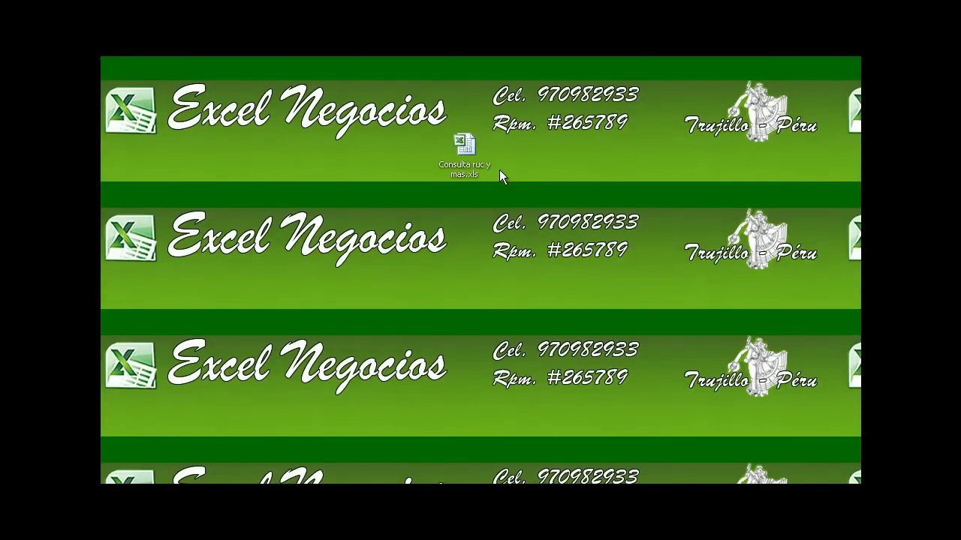
Open the Consulta ruc y mas.xls workbook from the desktop in Excel
left_click_drag(476, 143, 424, 144)
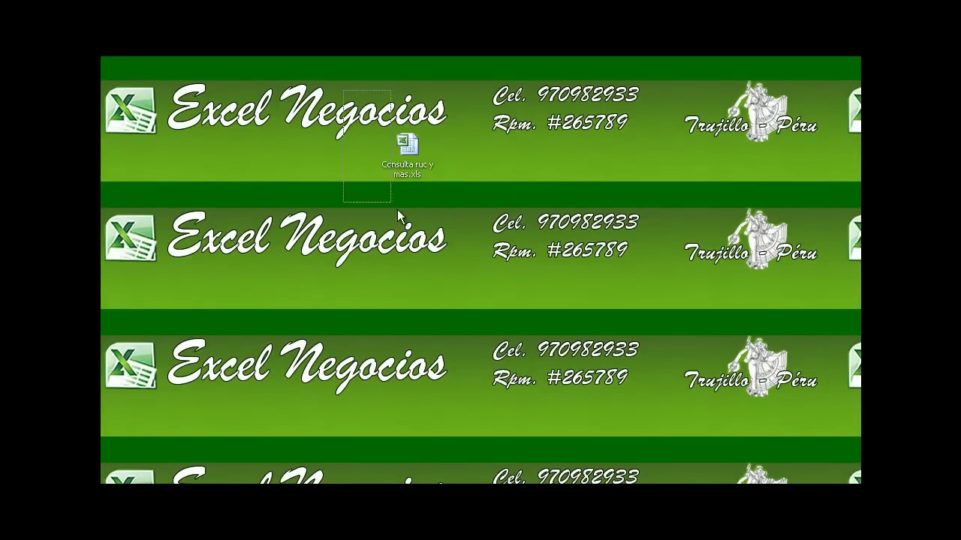
key("Return")
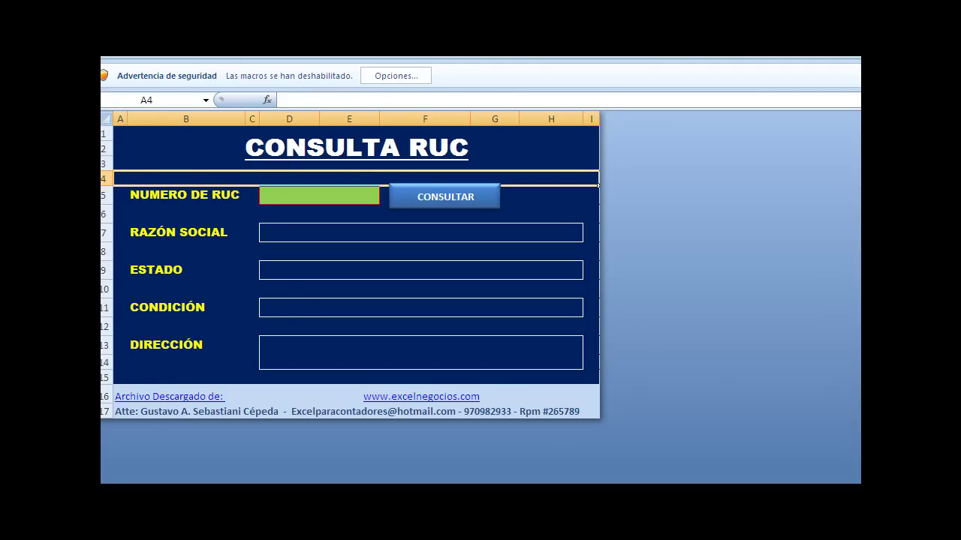
Enable the workbook's macros by choosing 'Habilitar este contenido' in the security options
left_click(381, 76)
left_click_drag(550, 126, 380, 126)
left_click(412, 299)
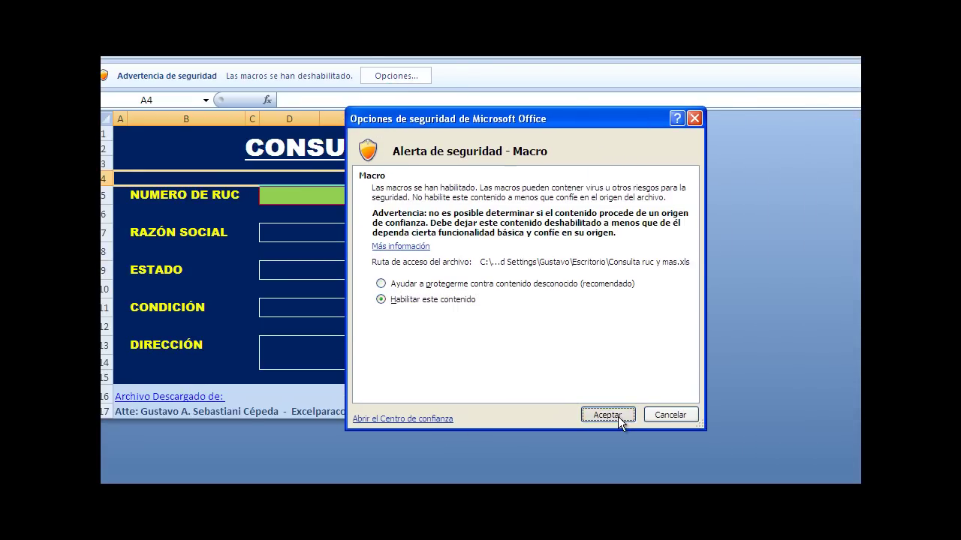
left_click(616, 415)
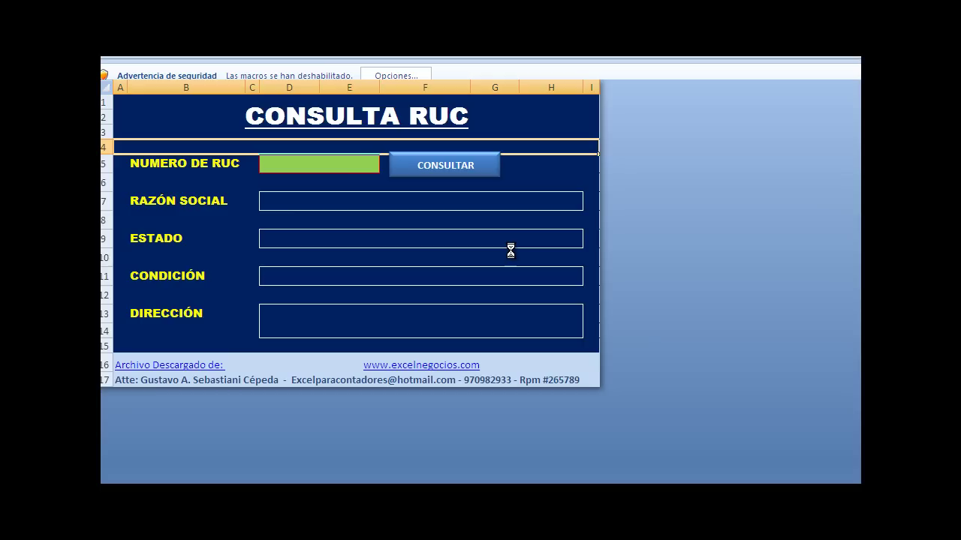
left_click(375, 219)
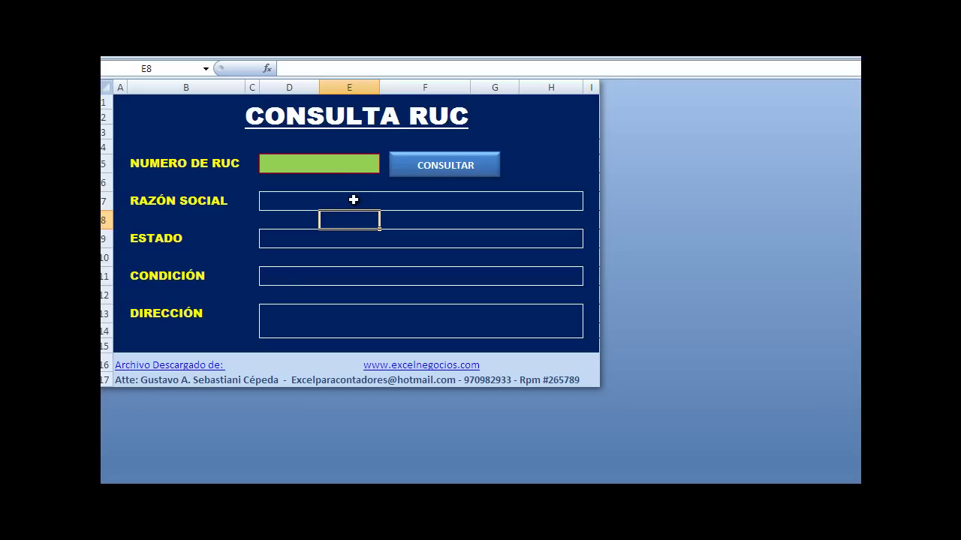
left_click(342, 160)
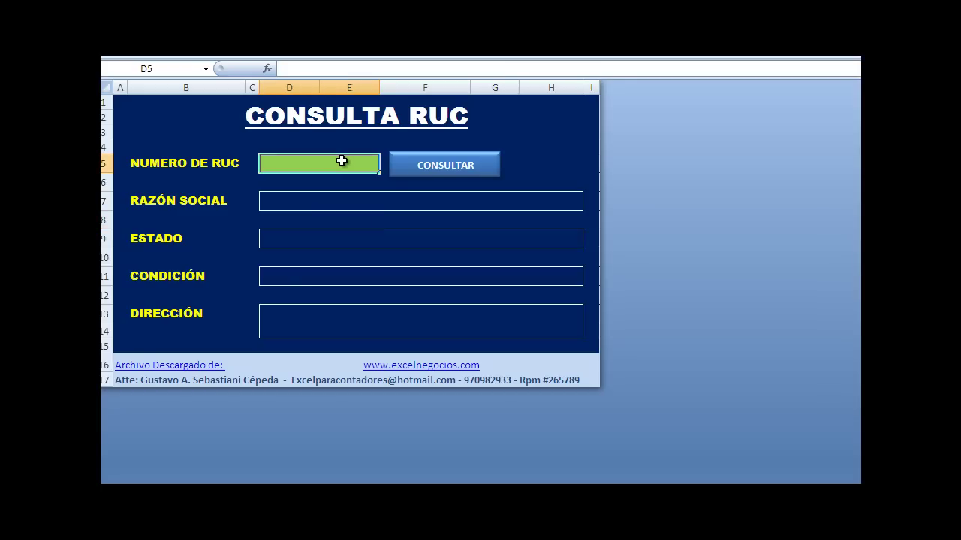
left_click(341, 223)
left_click(348, 281)
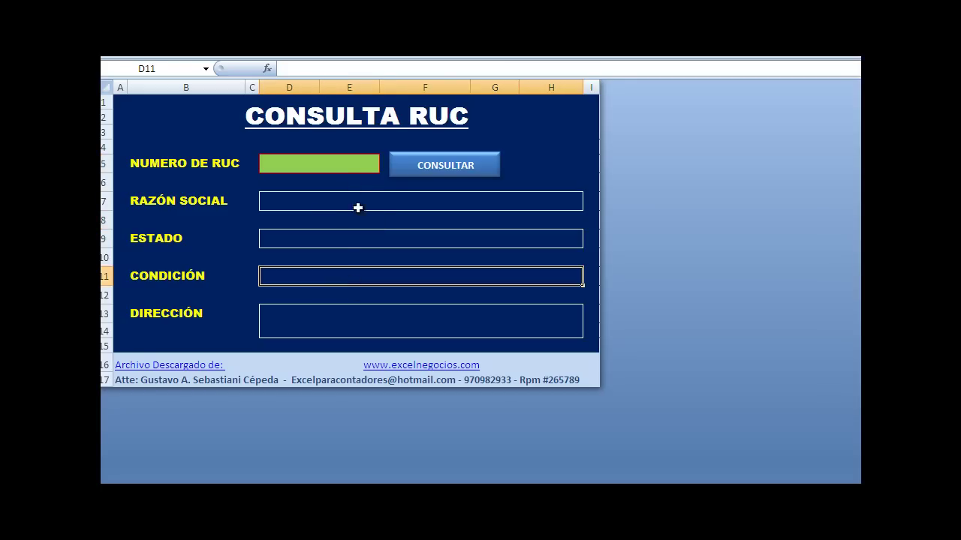
left_click(341, 164)
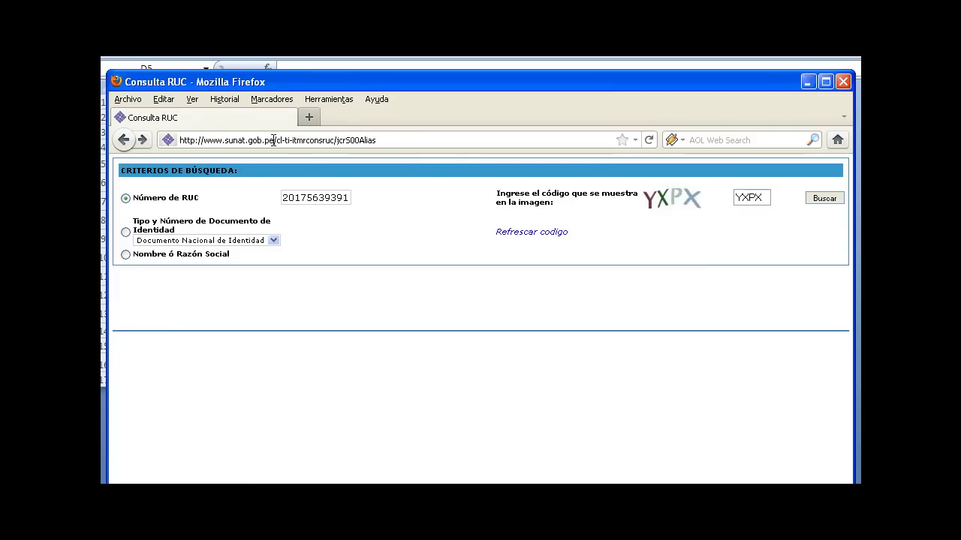
left_click_drag(283, 199, 641, 199)
key("ctrl+c")
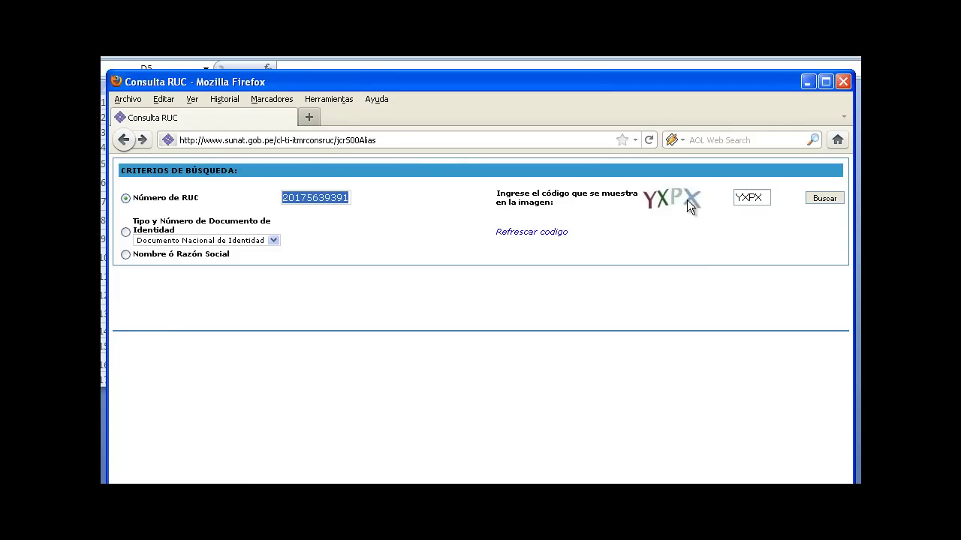
left_click_drag(735, 197, 768, 197)
left_click(822, 199)
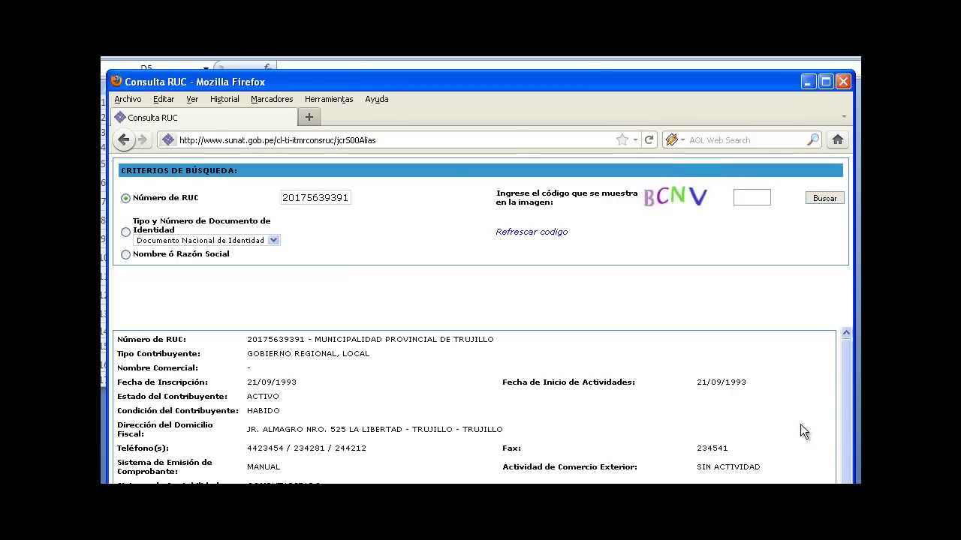
left_click_drag(848, 374, 850, 312)
left_click(843, 81)
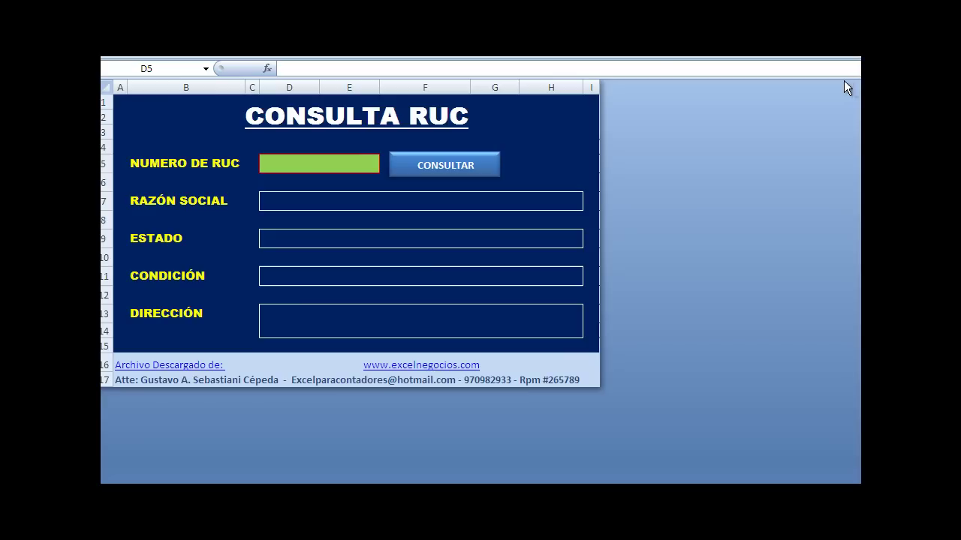
left_click(343, 216)
left_click(371, 293)
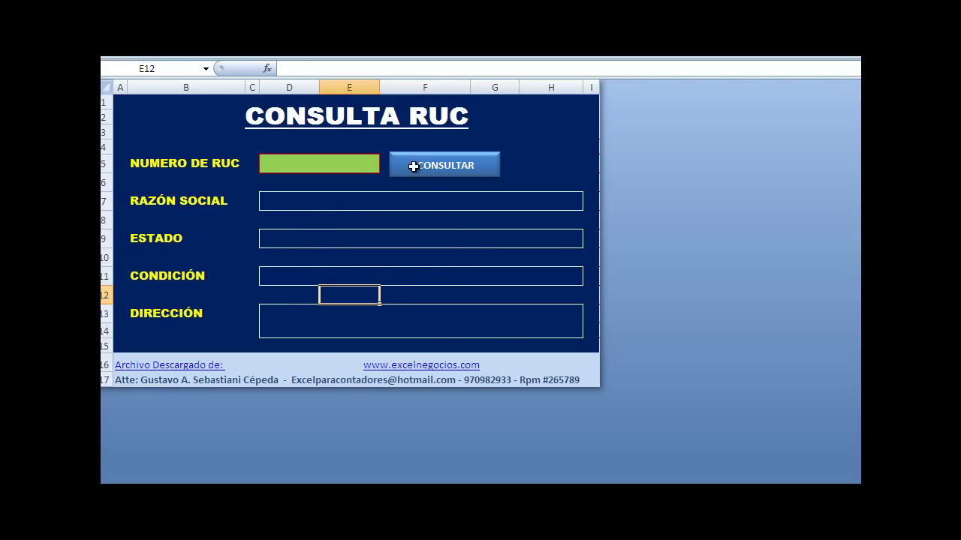
left_click(360, 215)
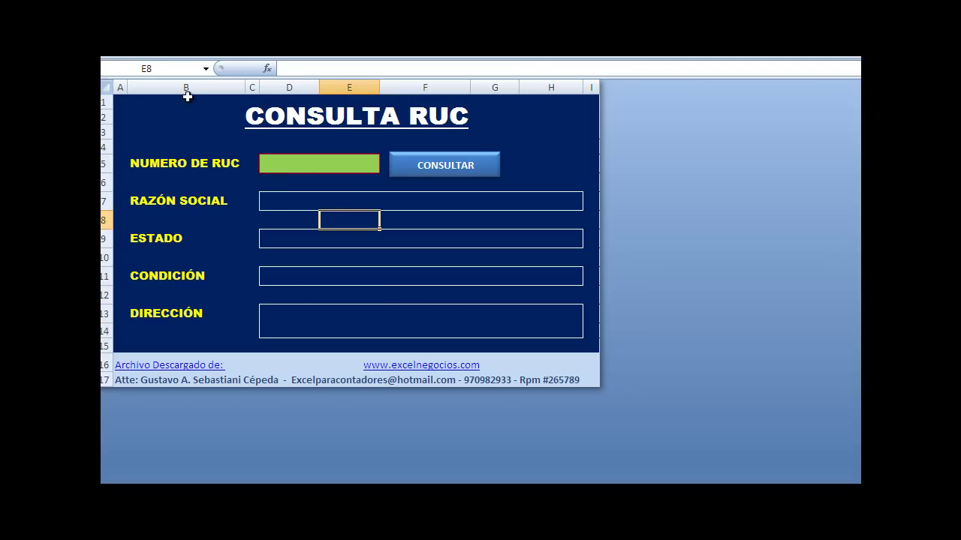
left_click(293, 163)
left_click(322, 216)
left_click(331, 164)
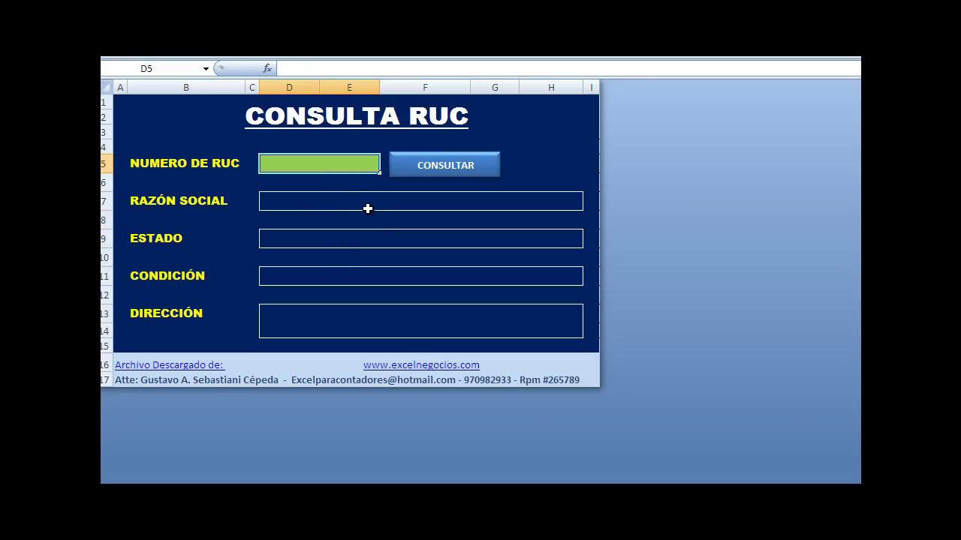
left_click(315, 67)
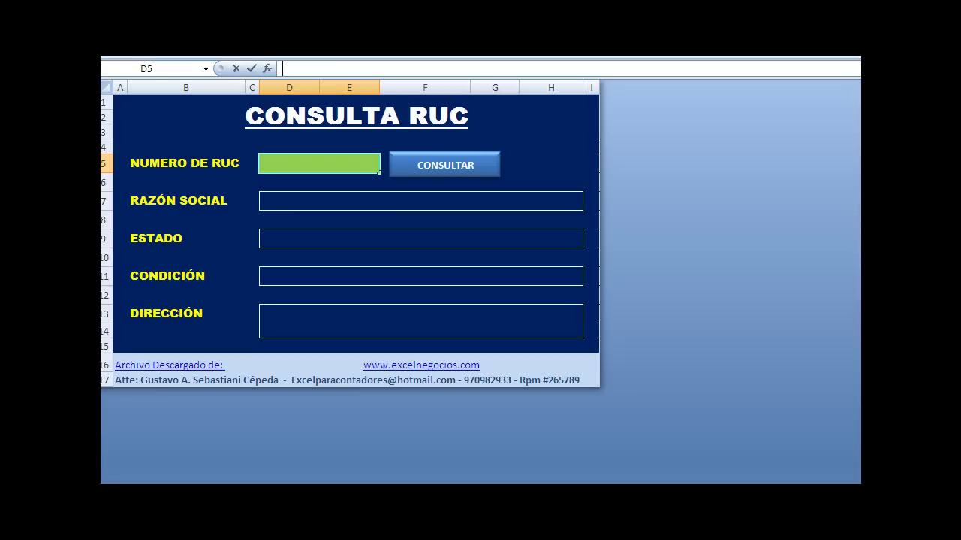
key("ctrl+v")
key("Return")
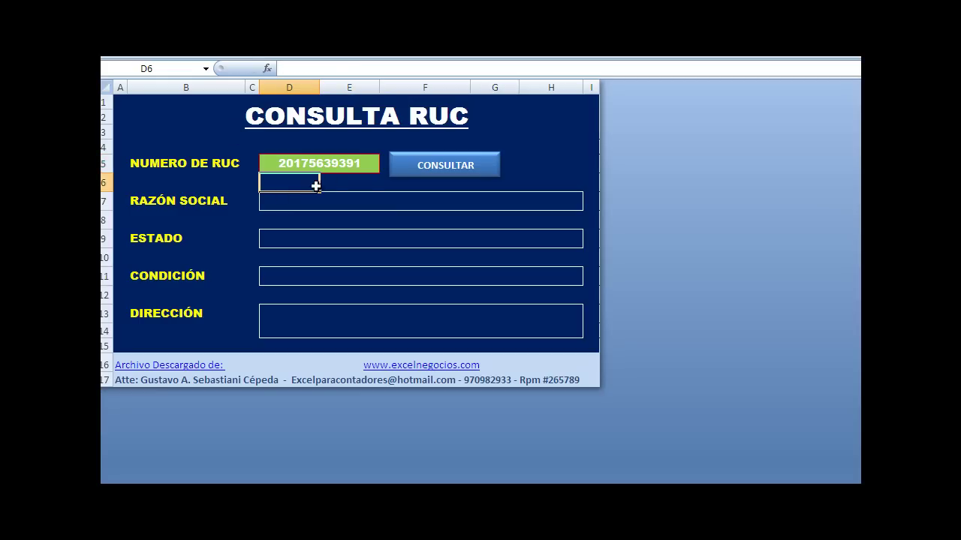
left_click(323, 166)
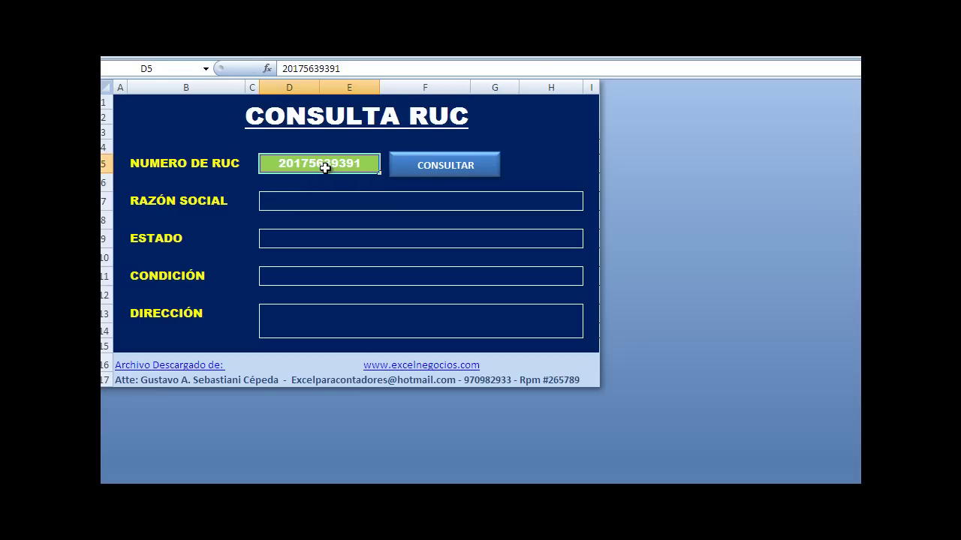
left_click(433, 164)
Check the returned MUNICIPALIDAD PROVINCIAL DE TRUJILLO, ACTIVO, HABIDO and Trujillo address
left_click(351, 200)
left_click(332, 240)
left_click(197, 203)
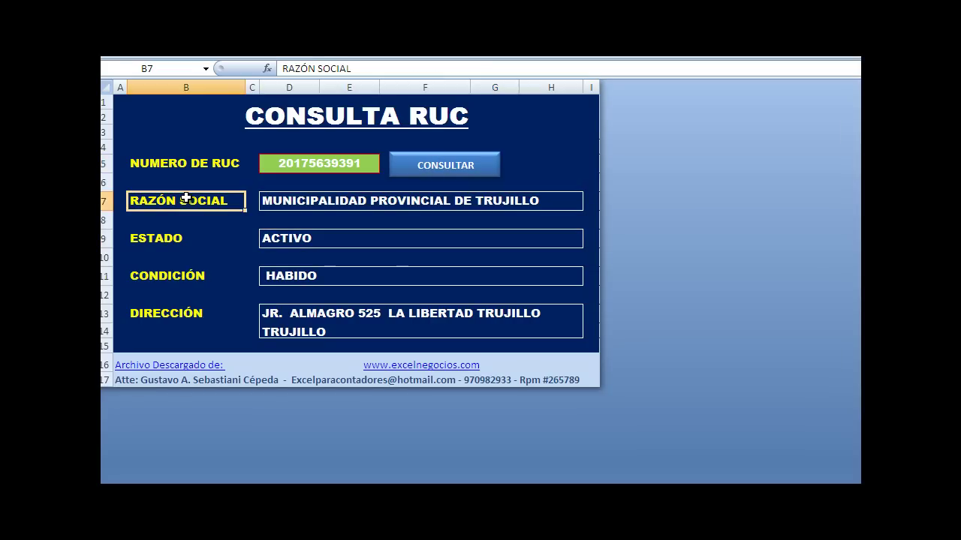
left_click(304, 200)
left_click(294, 238)
left_click(303, 275)
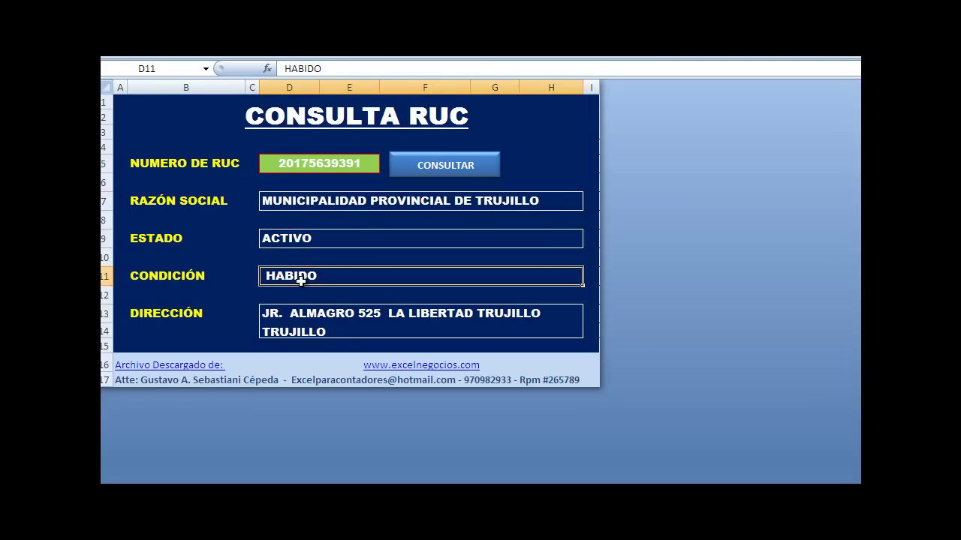
left_click(316, 318)
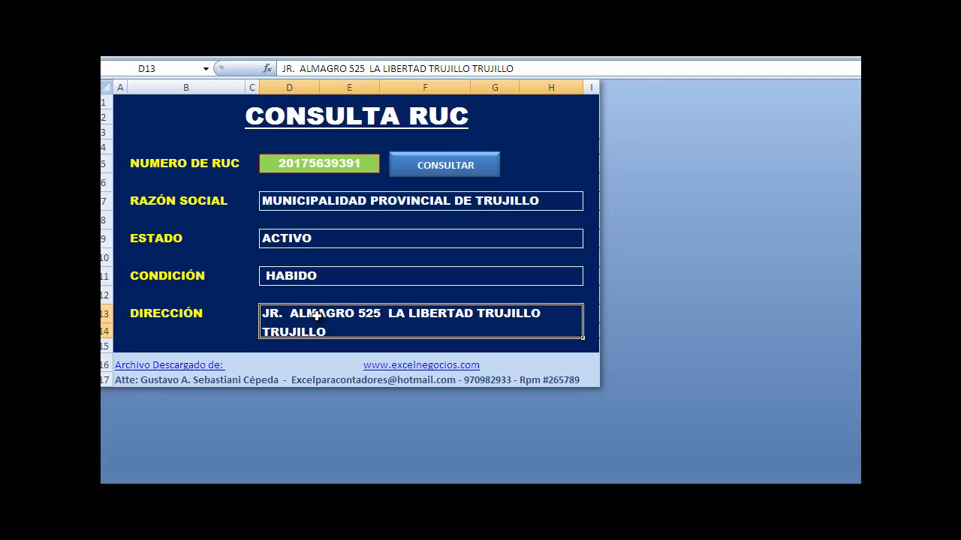
left_click(312, 169)
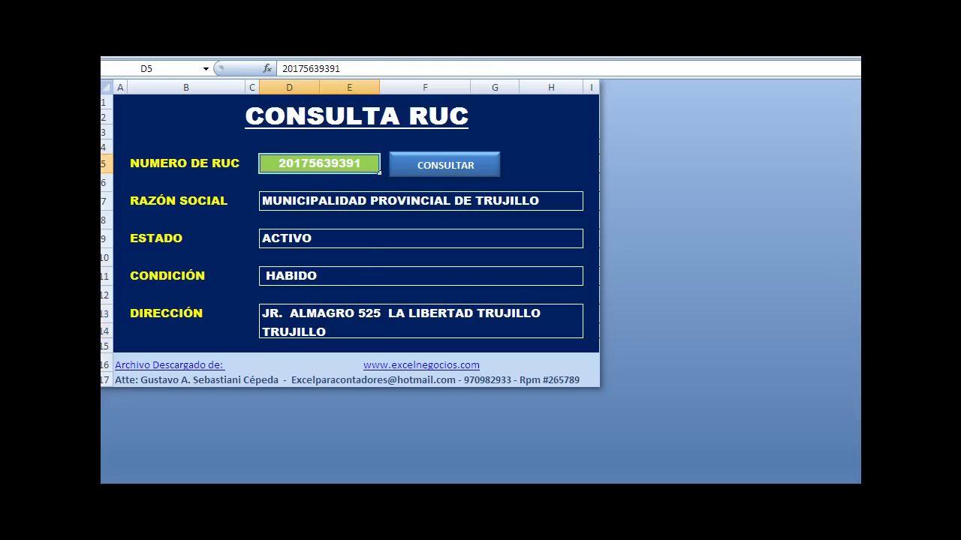
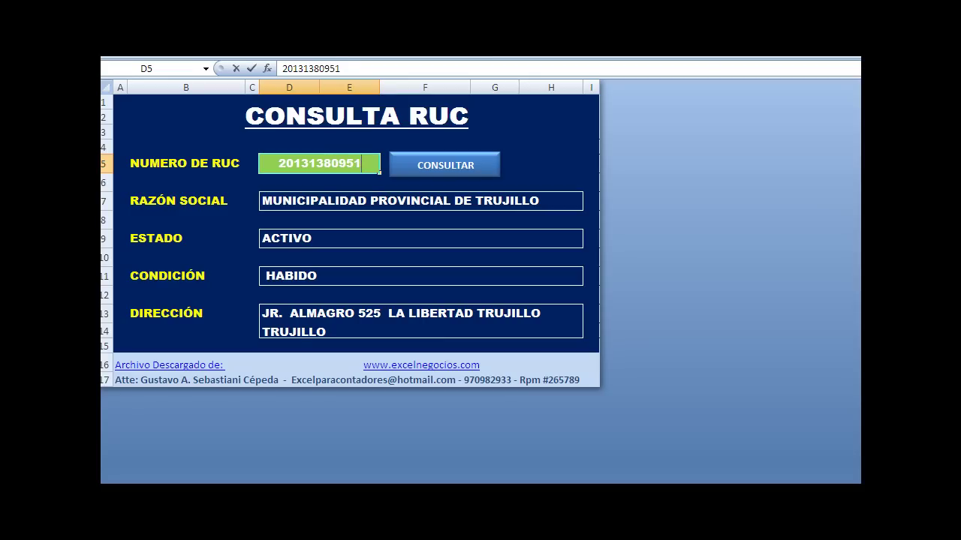
key("Return")
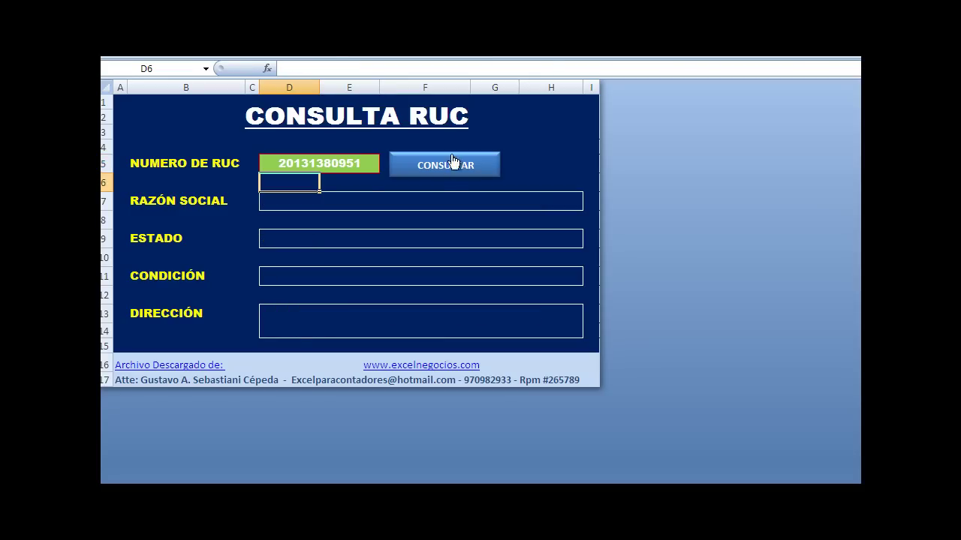
left_click(442, 164)
Review MUNICIPALIDAD METROPOLITANA DE LIMA, ACTIVO, HABIDO and address, then go to CONSULTA MULTIPLE DE RUC
left_click(315, 203)
left_click(315, 165)
left_click(317, 211)
left_click(314, 239)
left_click(305, 283)
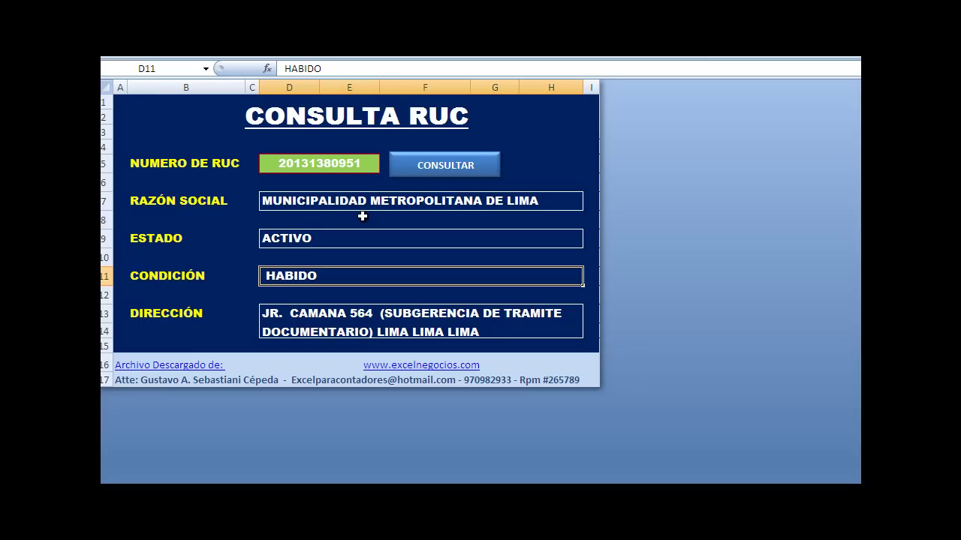
left_click(171, 201)
left_click(168, 253)
left_click(180, 295)
left_click(180, 315)
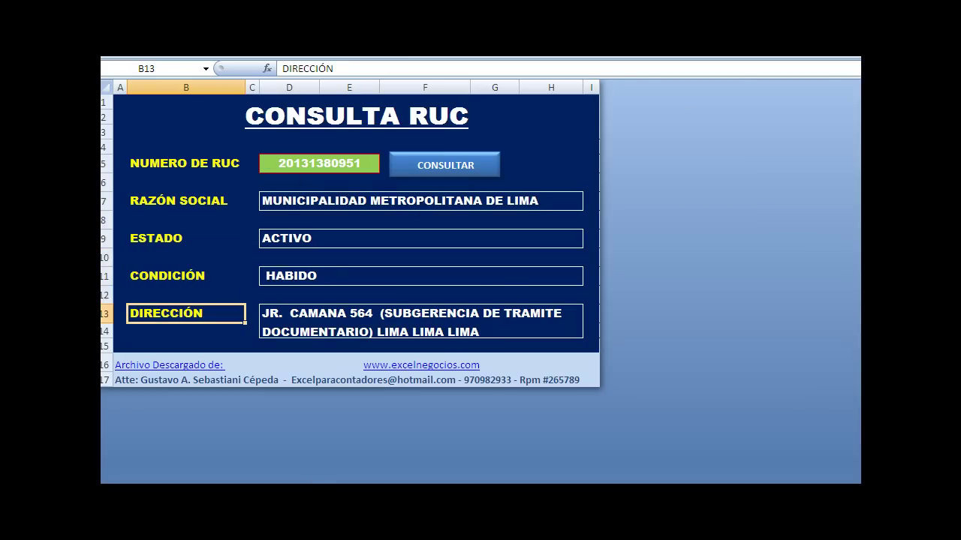
key("ctrl+Page_Down")
left_click(618, 300)
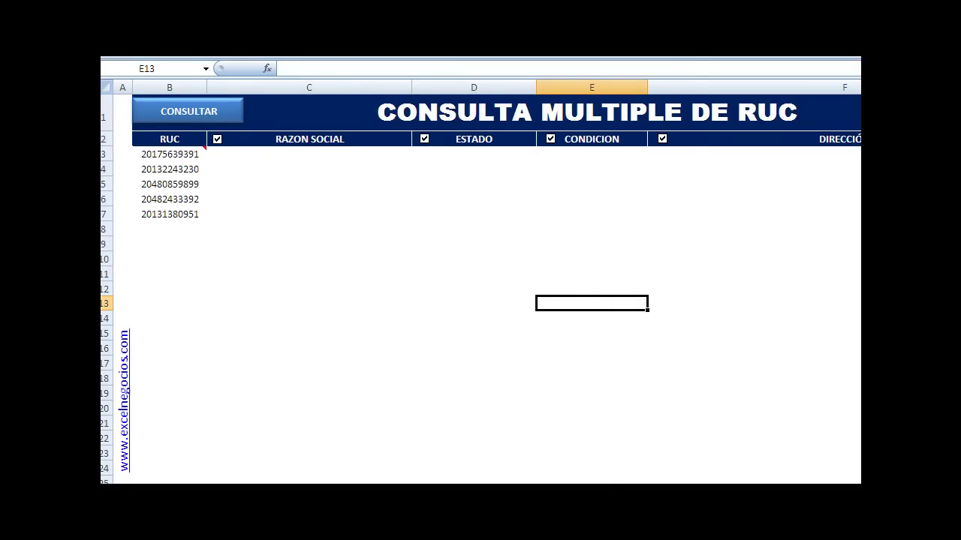
Resize the Excel window and look over the five listed RUCs and result columns
left_click_drag(860, 279, 692, 280)
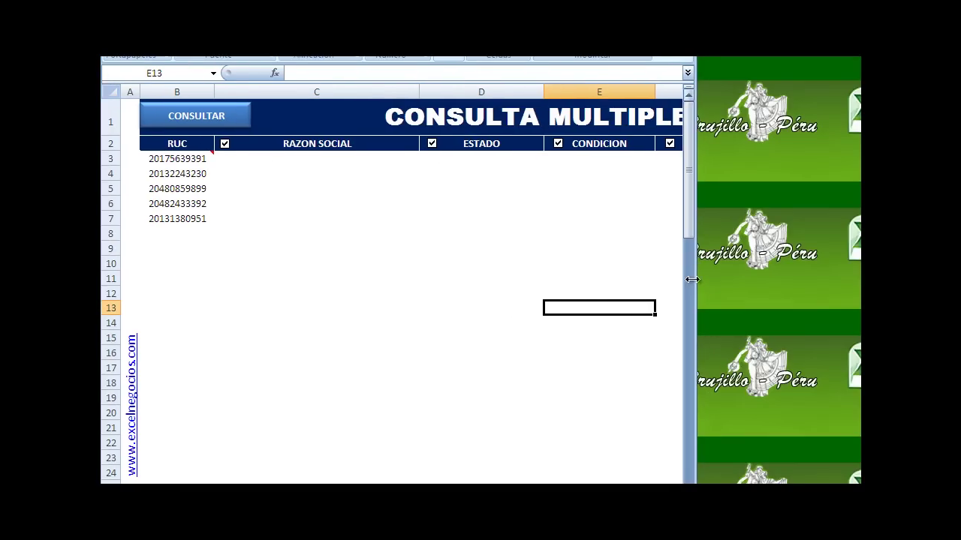
left_click_drag(692, 279, 856, 299)
left_click(750, 352)
left_click(355, 341)
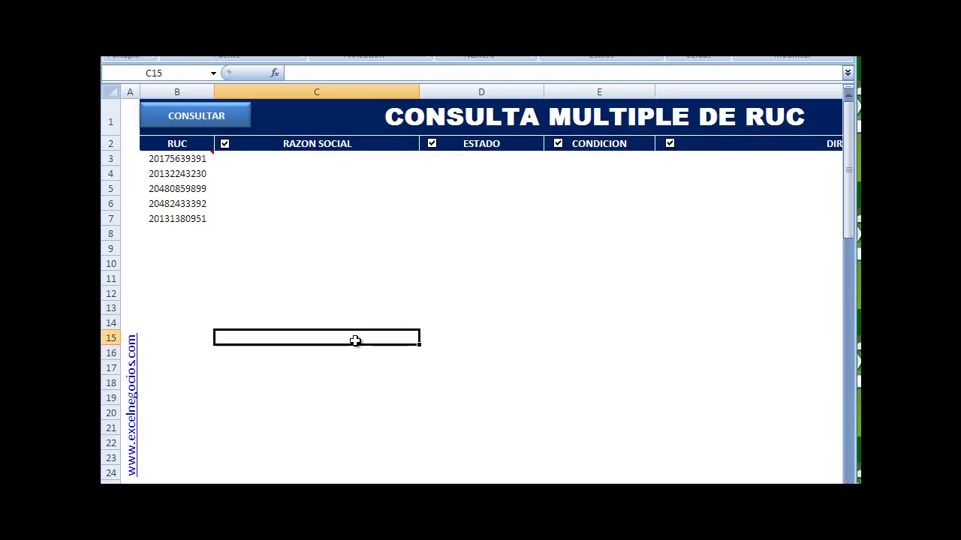
key("Right")
key("Right")
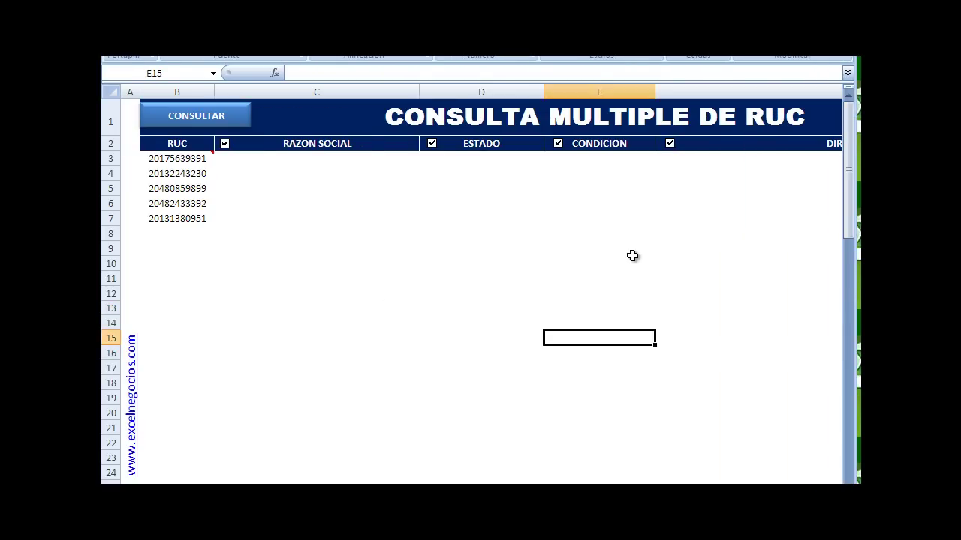
key("Right")
key("Right")
key("Left")
key("Home")
key("Up")
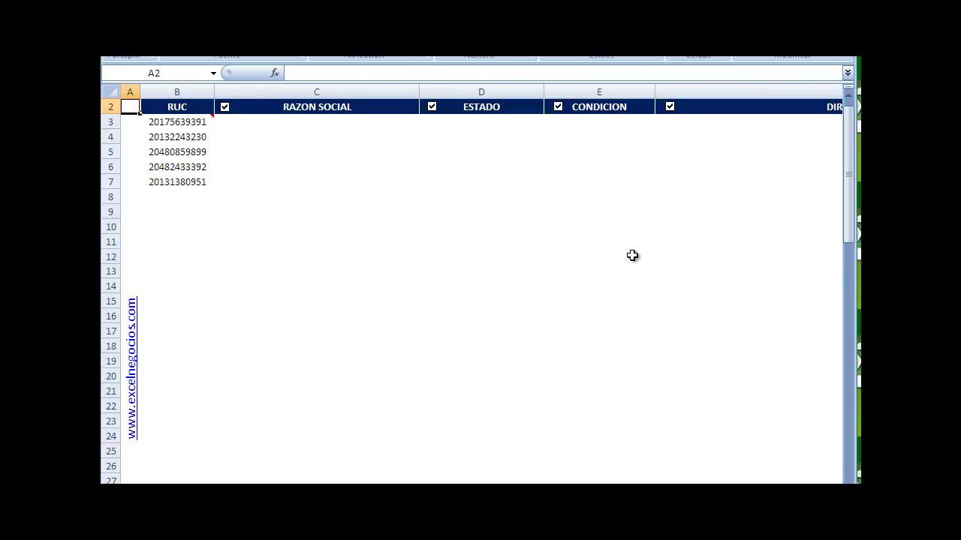
key("Up")
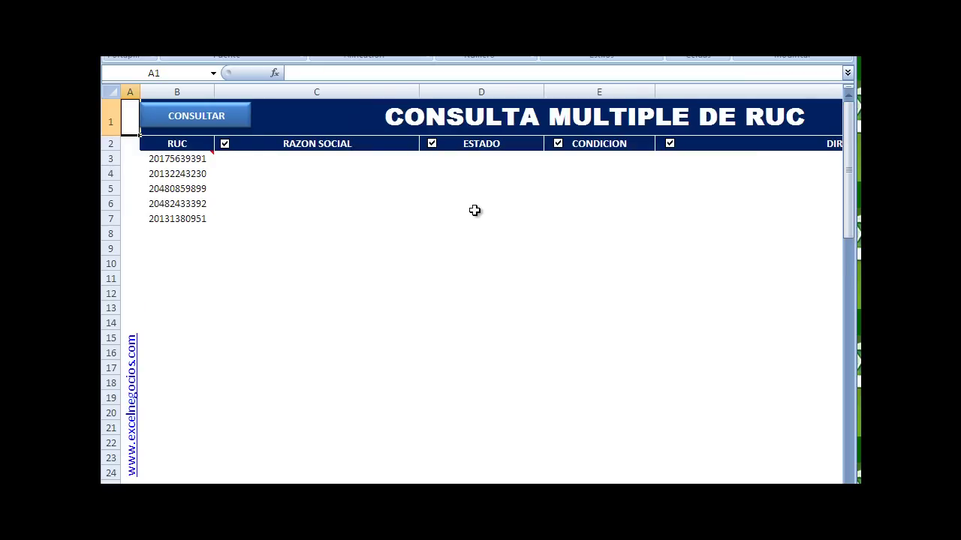
Untick all result fields, tick only RAZON SOCIAL, and run CONSULTAR
left_click(225, 143)
left_click(432, 143)
left_click(558, 143)
left_click(669, 144)
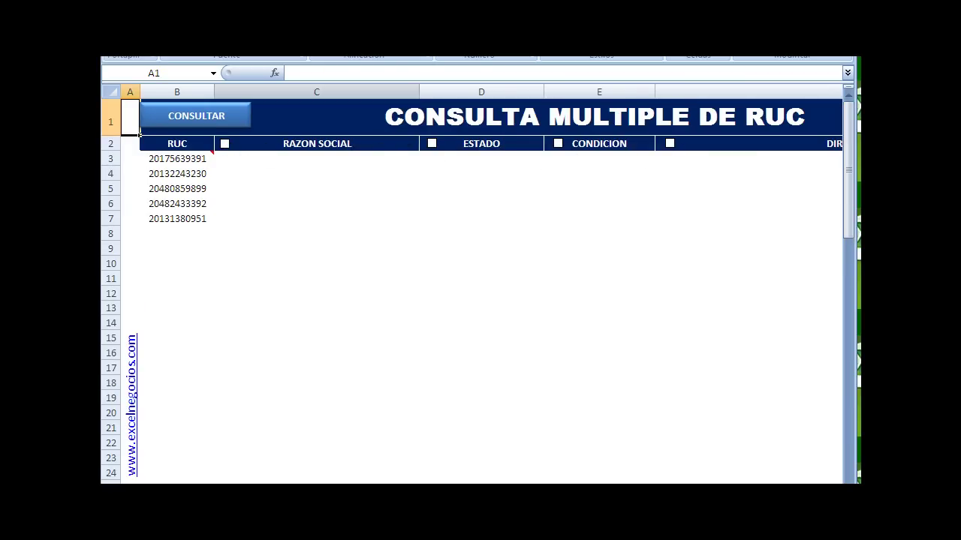
left_click(226, 145)
left_click(201, 115)
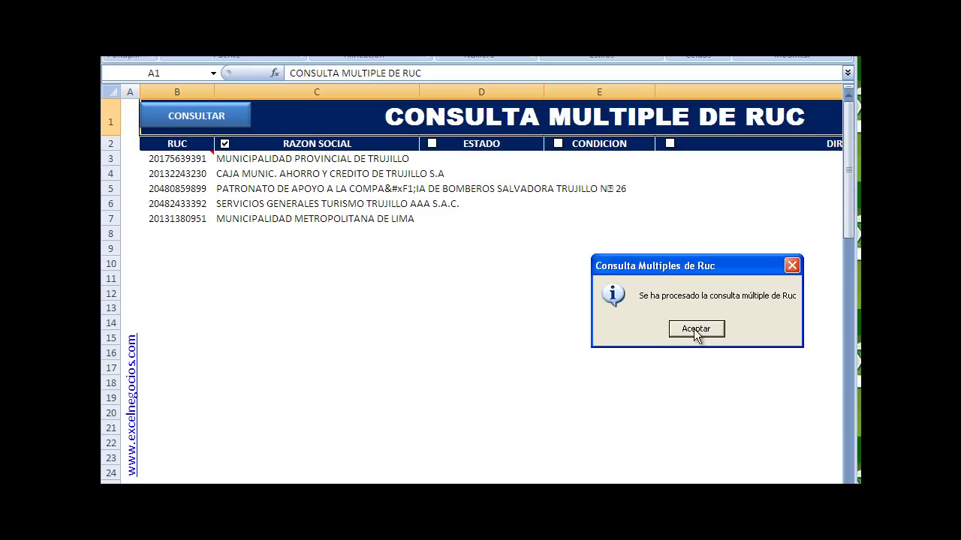
left_click(693, 328)
Review the five company names returned in column C
left_click(177, 173)
left_click(177, 191)
left_click(177, 203)
left_click(177, 219)
left_click(227, 264)
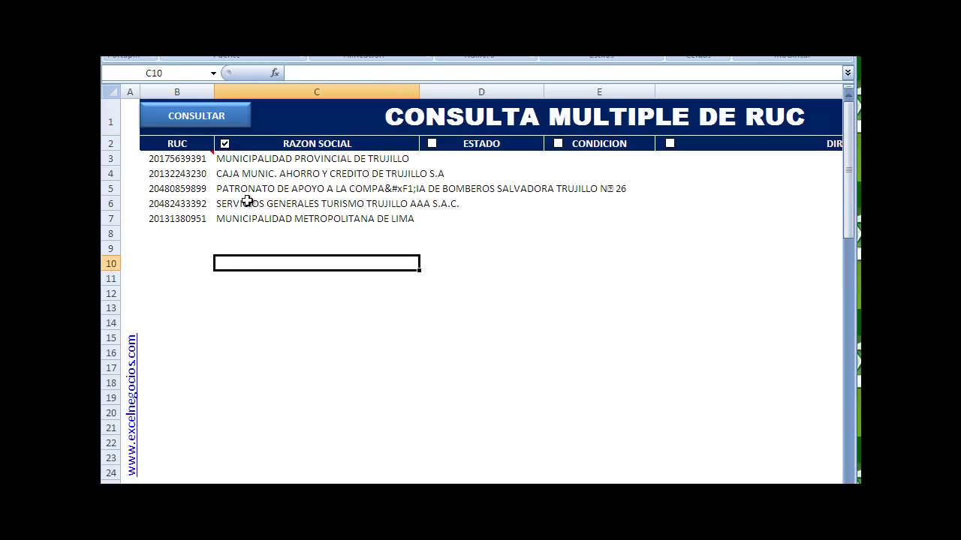
left_click(276, 160)
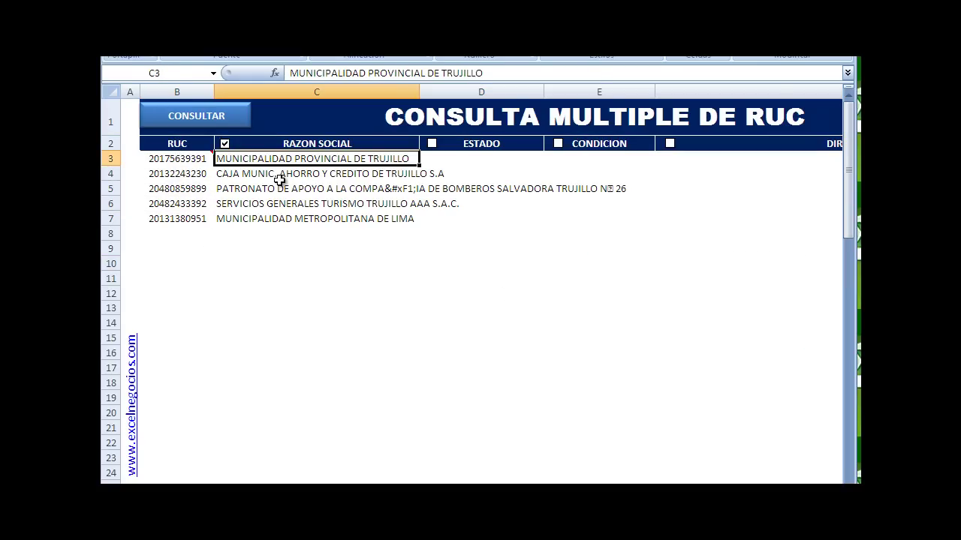
left_click(273, 248)
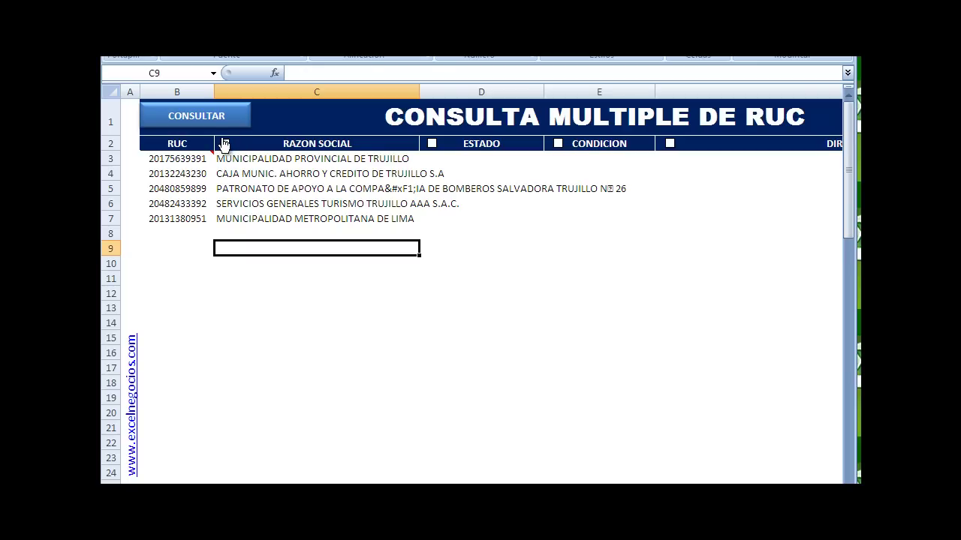
left_click(303, 156)
left_click(305, 174)
left_click(296, 189)
left_click(291, 204)
left_click(294, 220)
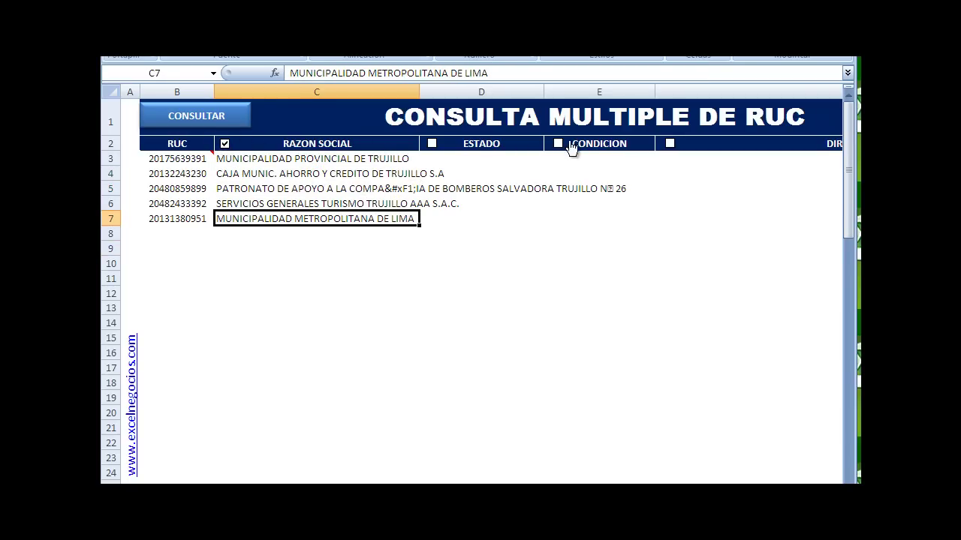
Add ESTADO to the multiple lookup and rerun CONSULTAR
left_click(432, 144)
left_click(224, 117)
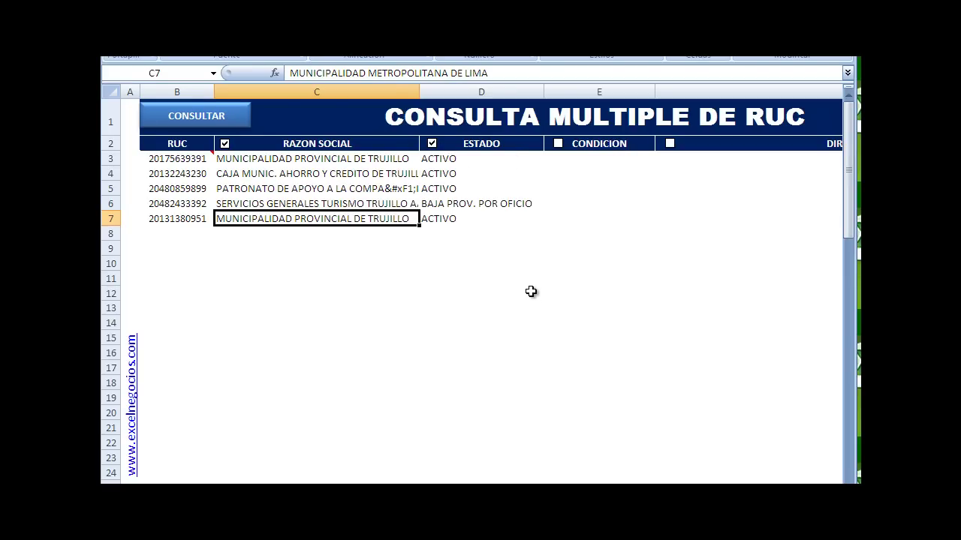
left_click(696, 329)
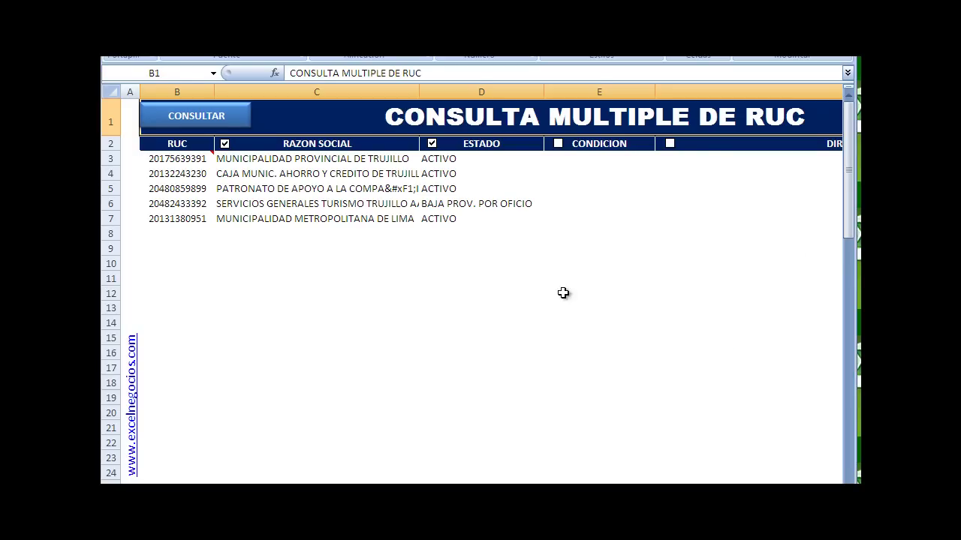
left_click(375, 248)
Autofit column C and review ESTADO: four ACTIVO and one BAJA PROV. POR OFICIO
left_click(164, 203)
left_click(312, 204)
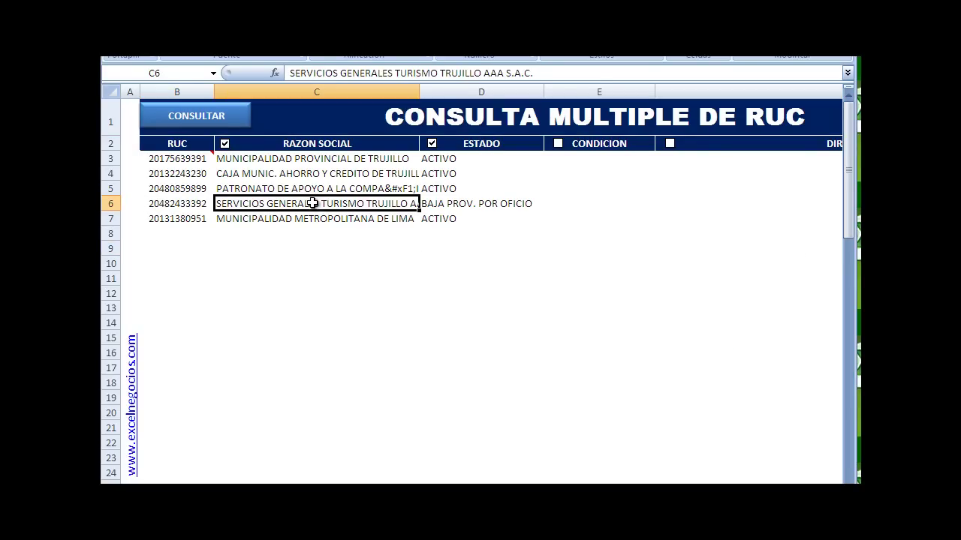
left_click(485, 204)
double_click(419, 91)
left_click(662, 263)
left_click(684, 204)
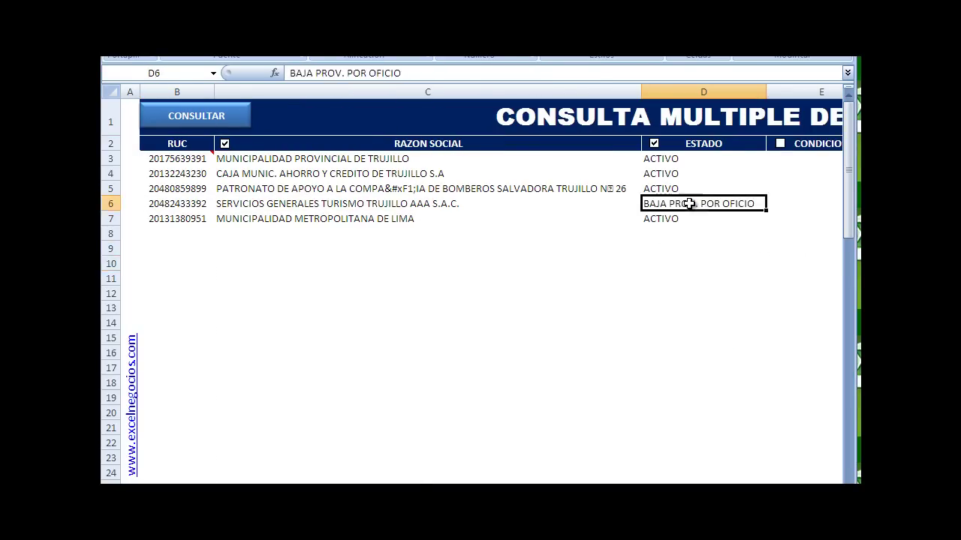
left_click(683, 157)
left_click(676, 188)
left_click(668, 232)
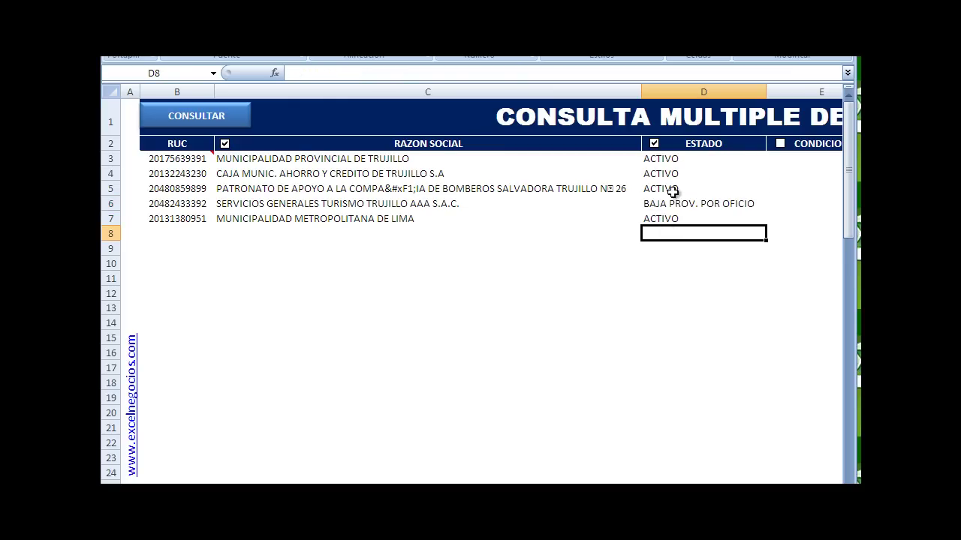
left_click(710, 351)
Include CONDICION and DIRECCIÓN in the multiple lookup and rerun CONSULTAR
key("Right")
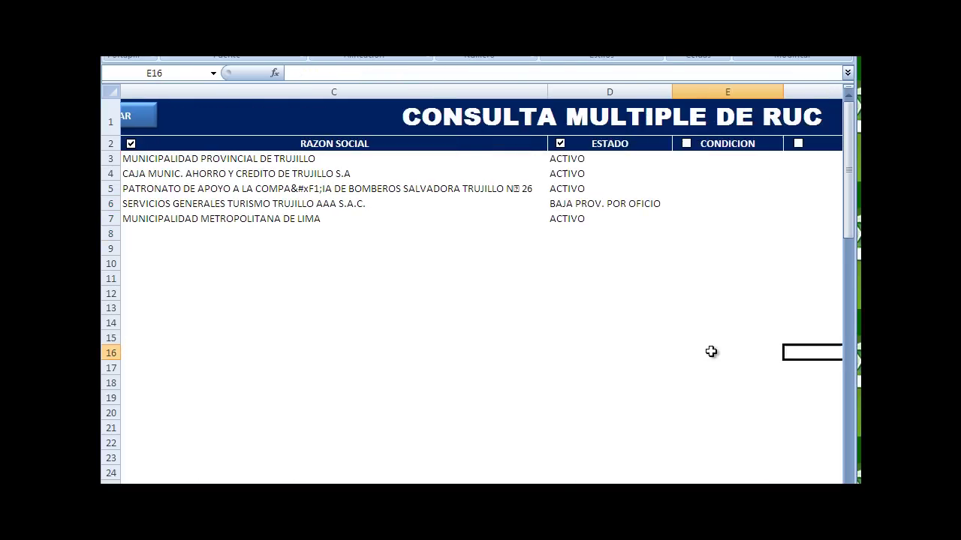
key("Right")
left_click(261, 144)
left_click(367, 145)
left_click(368, 144)
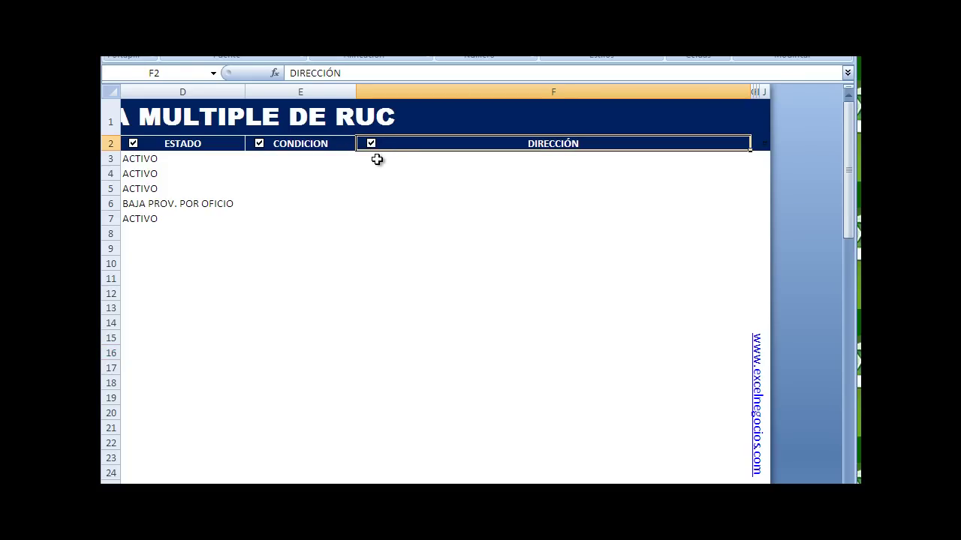
key("Left")
key("Left")
key("Left")
key("Left")
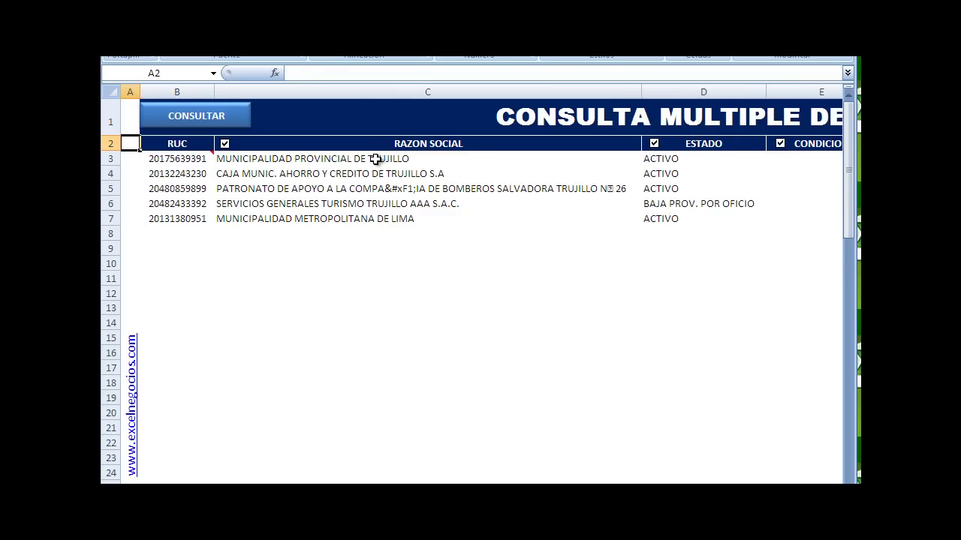
left_click(237, 118)
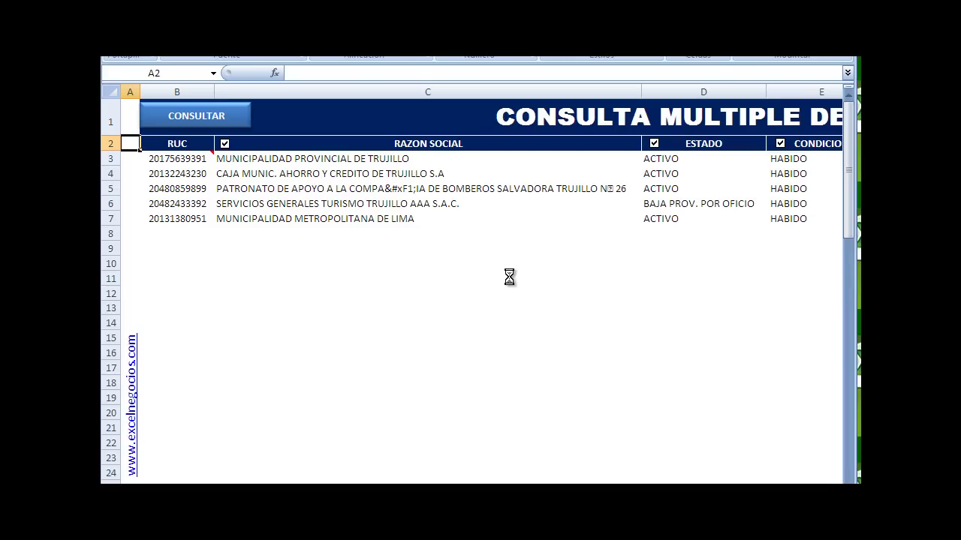
left_click(685, 328)
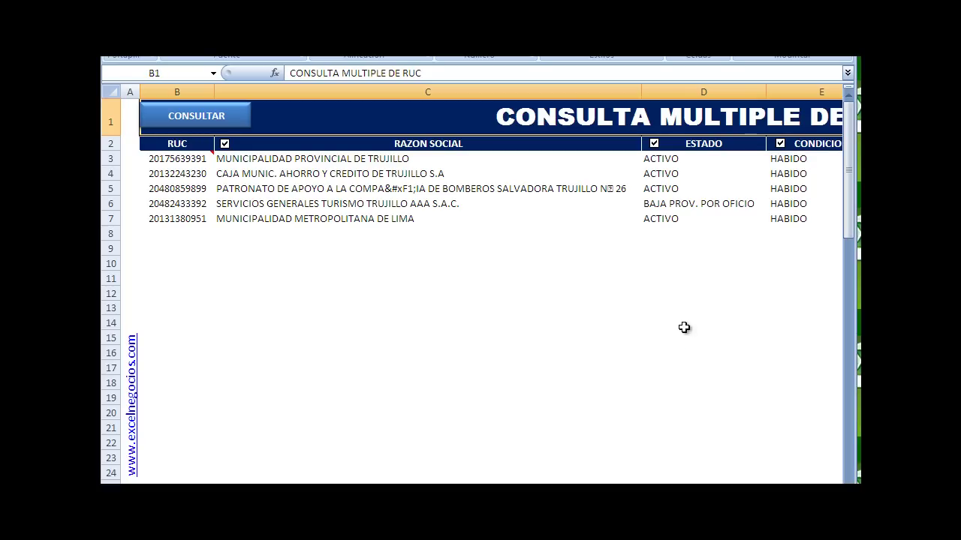
Check the HABIDO conditions and addresses filled for the five RUCs
left_click(514, 278)
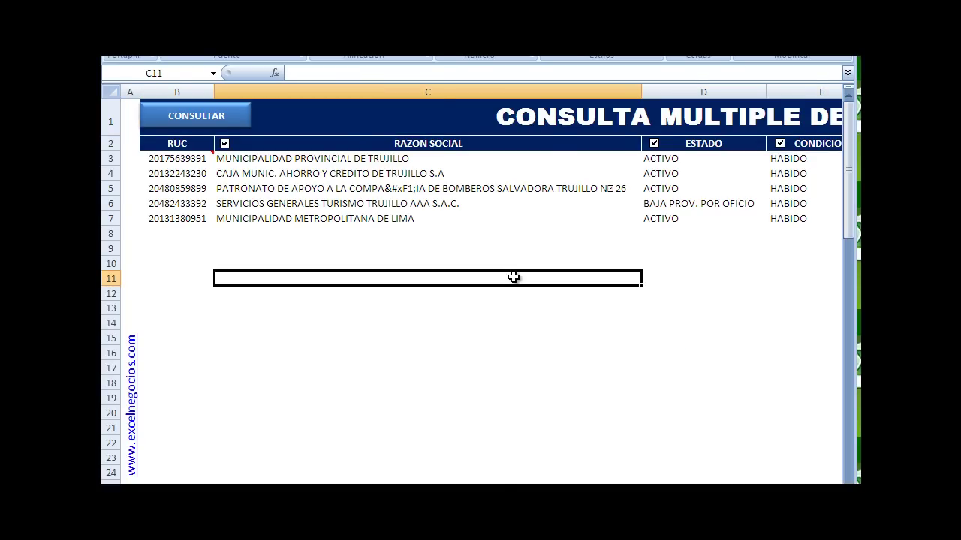
key("Right")
key("Right")
key("Right")
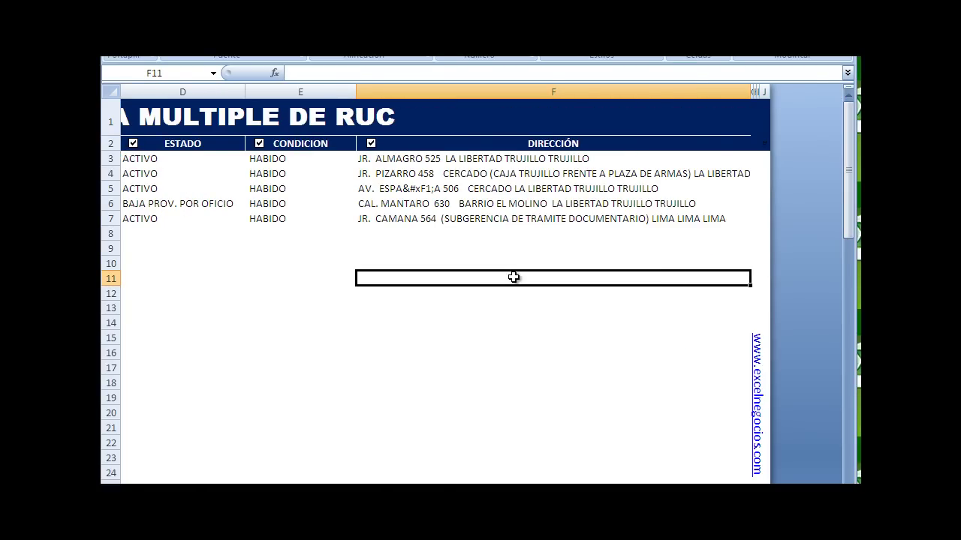
key("Left")
key("Left")
key("Left")
key("Left")
Untick the ESTADO and CONDICION fields in the header row
key("Up")
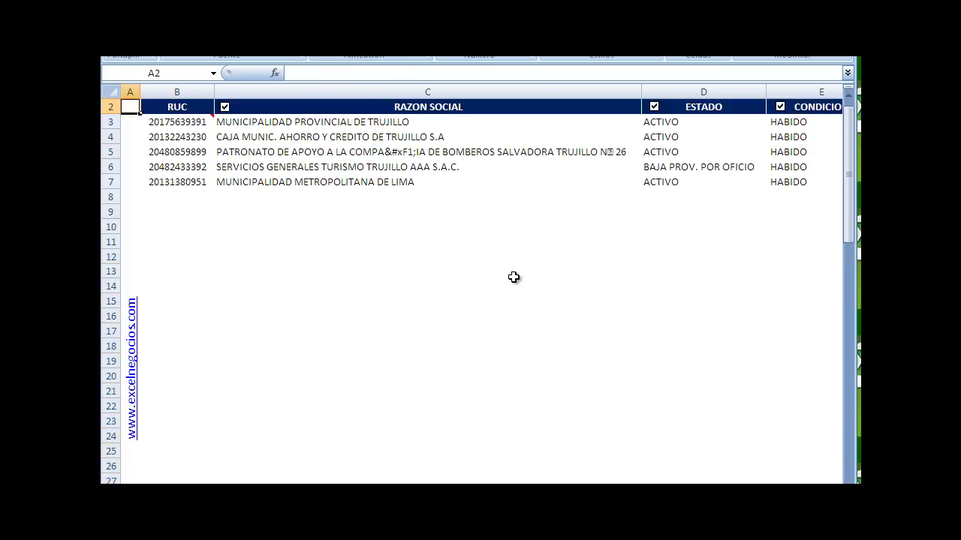
left_click(654, 107)
left_click(780, 107)
left_click(732, 203)
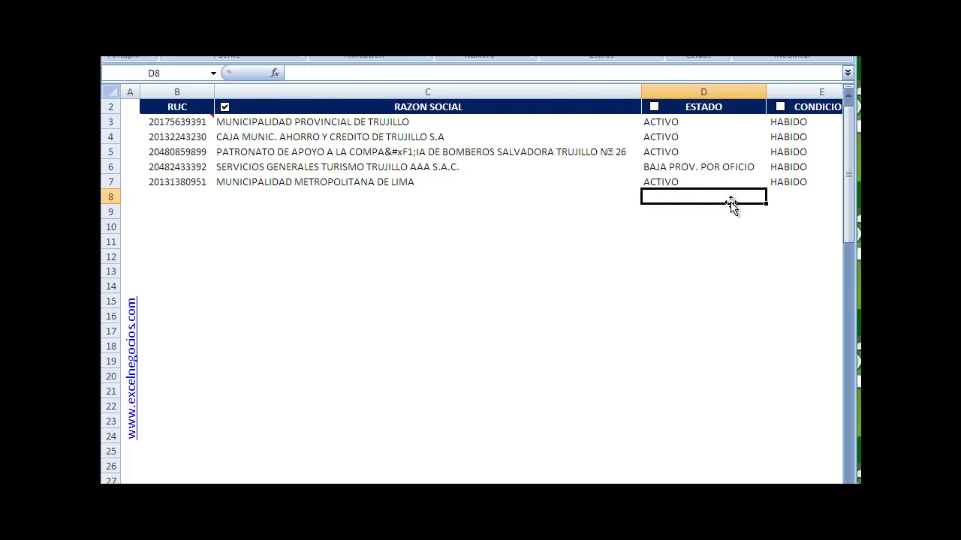
key("Right")
key("Right")
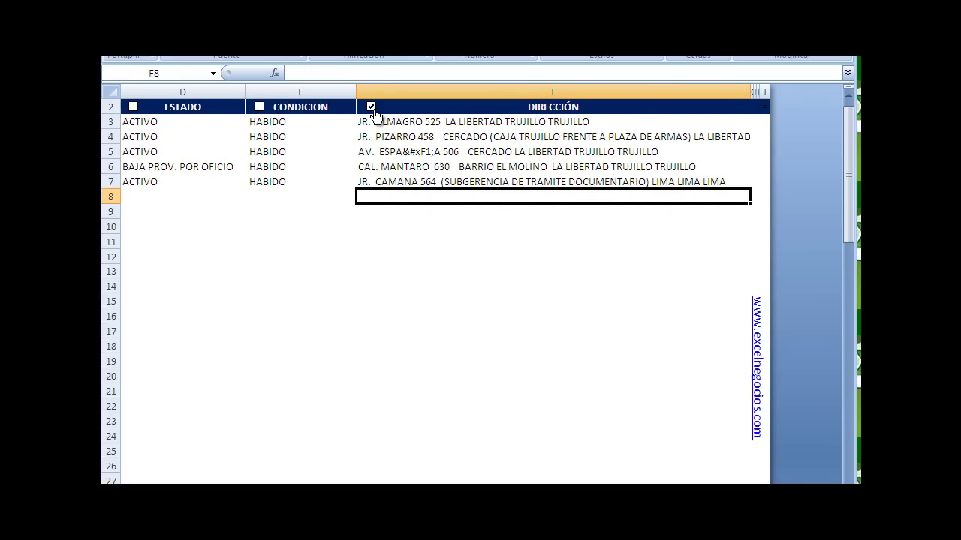
key("Left")
key("Home")
key("Up")
key("Up")
key("Up")
key("Up")
key("Up")
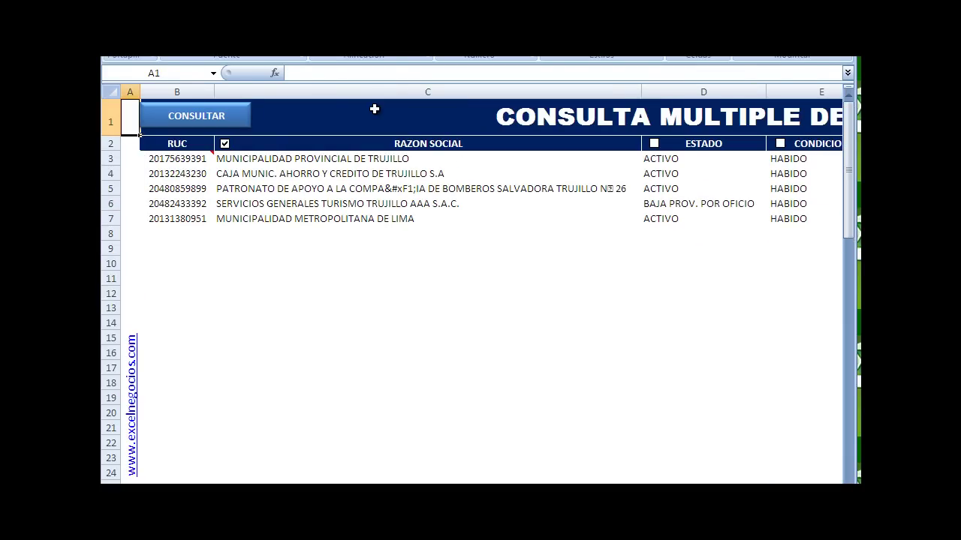
Rerun CONSULTAR and highlight the returned RUCs and company names
left_click(236, 120)
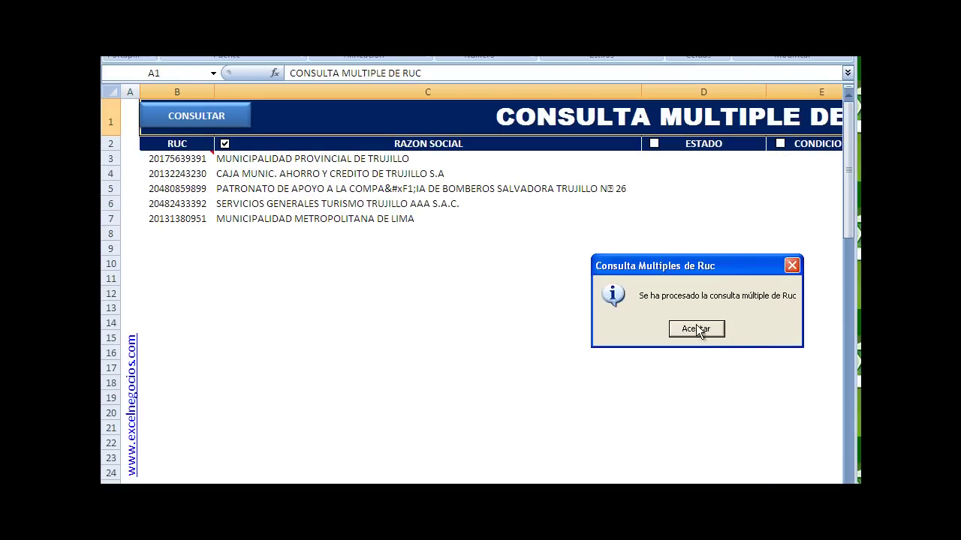
left_click(697, 329)
mouse_move(194, 159)
left_mouse_down()
mouse_move(222, 368)
mouse_move(204, 476)
left_mouse_up()
left_click(298, 379)
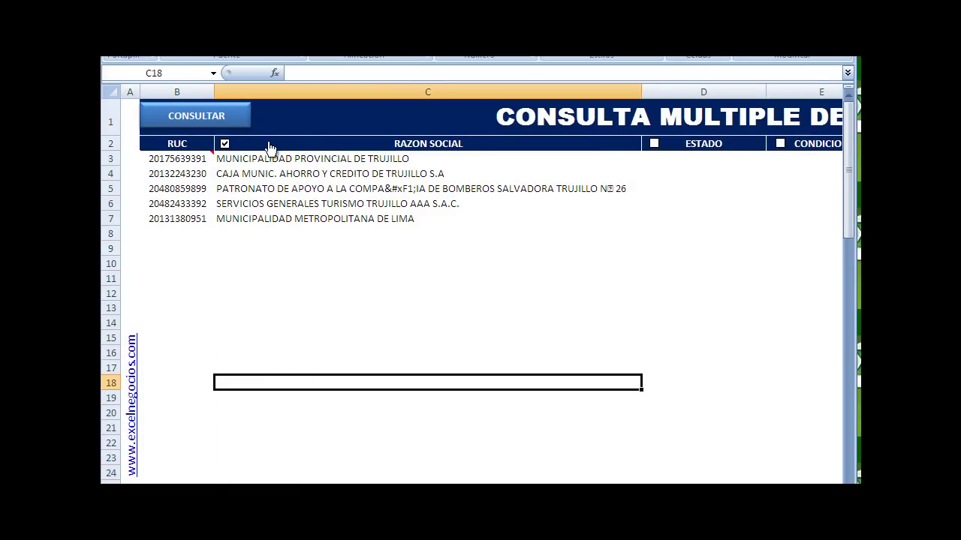
On the FUNCIONES PARA EL RUC sheet, inspect the sample RUCs in A4, A8, A12 and A16
left_click(442, 415)
key("ctrl+Page_Down")
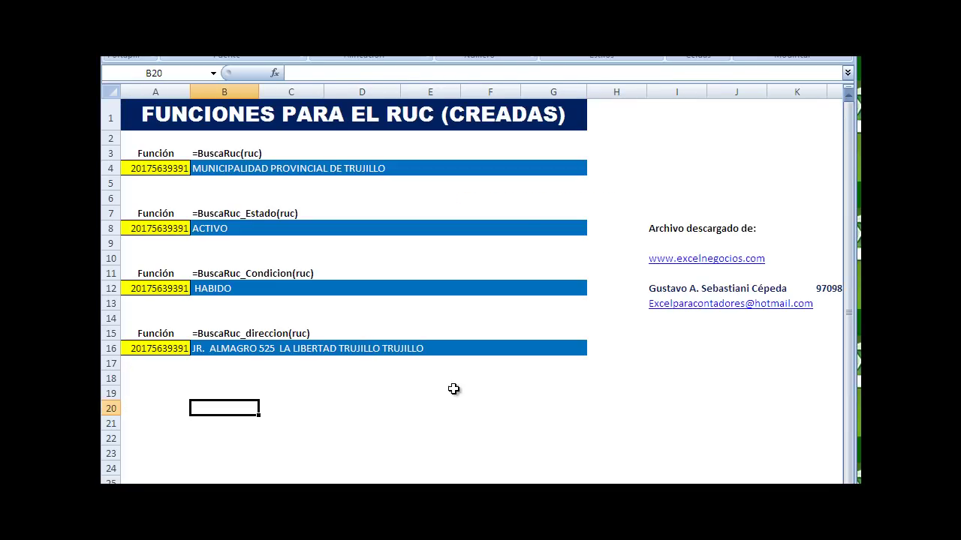
left_click(279, 382)
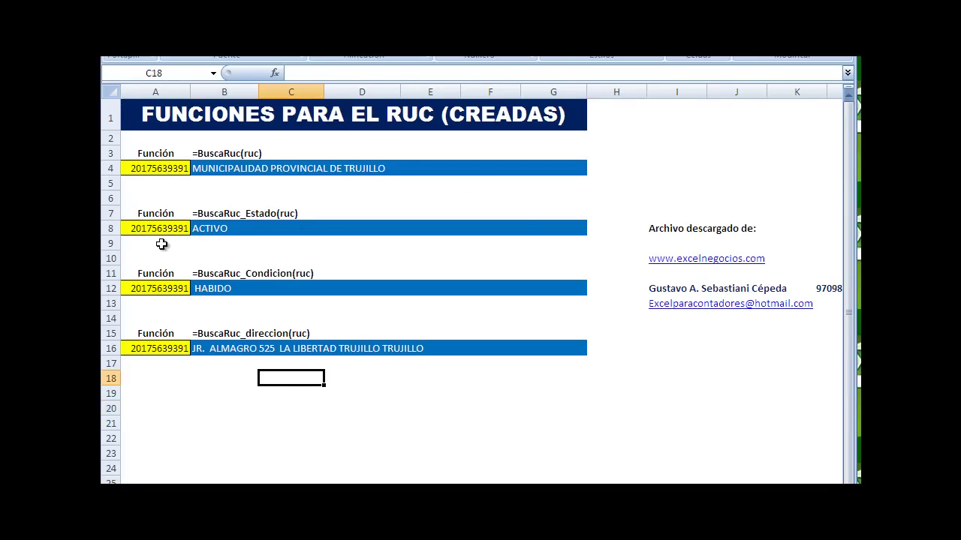
left_click(166, 168)
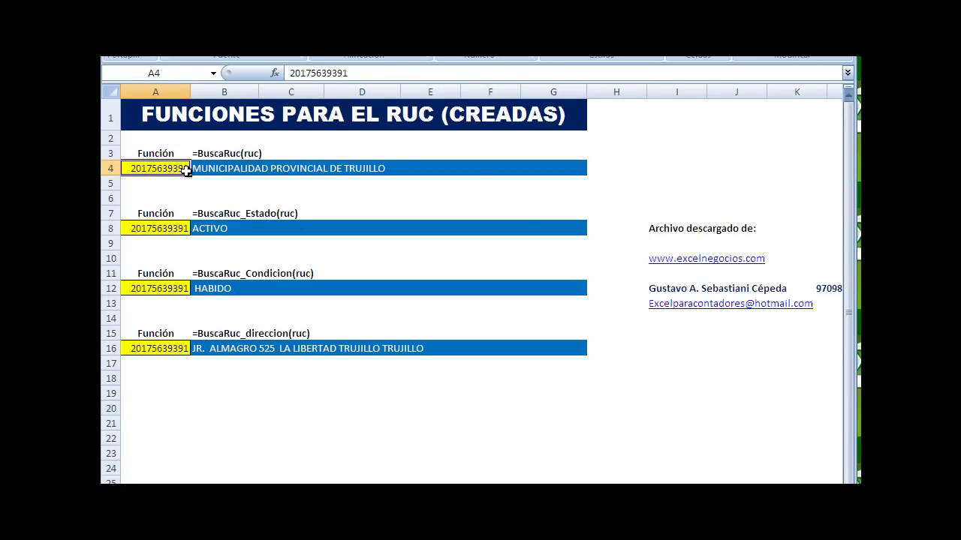
left_click(170, 230)
left_click(165, 290)
left_click(167, 348)
View the BuscaRuc, BuscaRuc_Estado, BuscaRuc_Condicion and BuscaRuc_direccion formulas in B4–B16
left_click(213, 168)
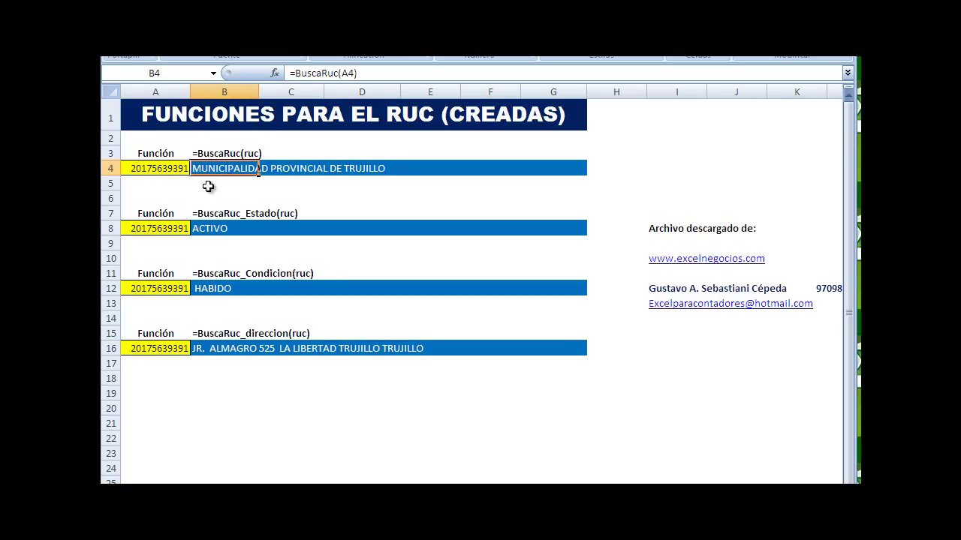
left_click(207, 229)
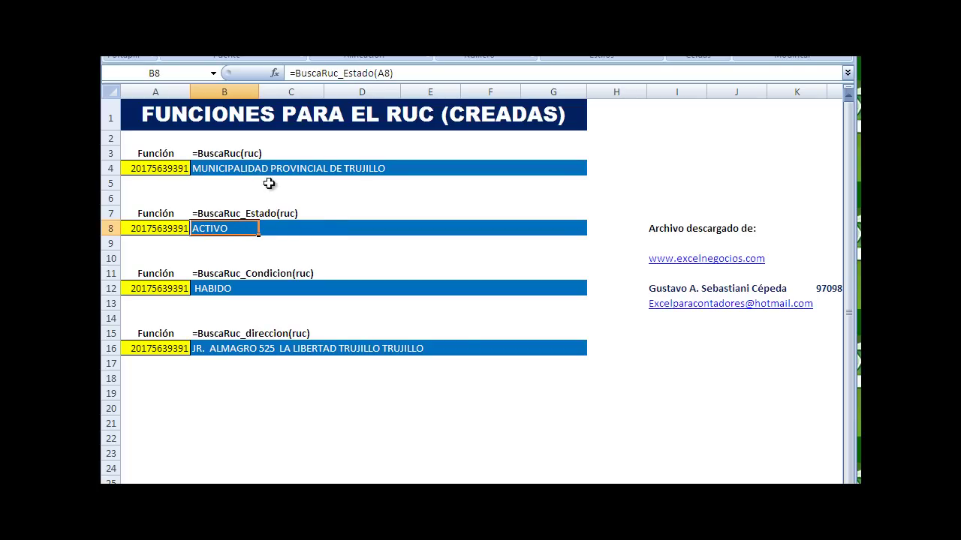
left_click(225, 454)
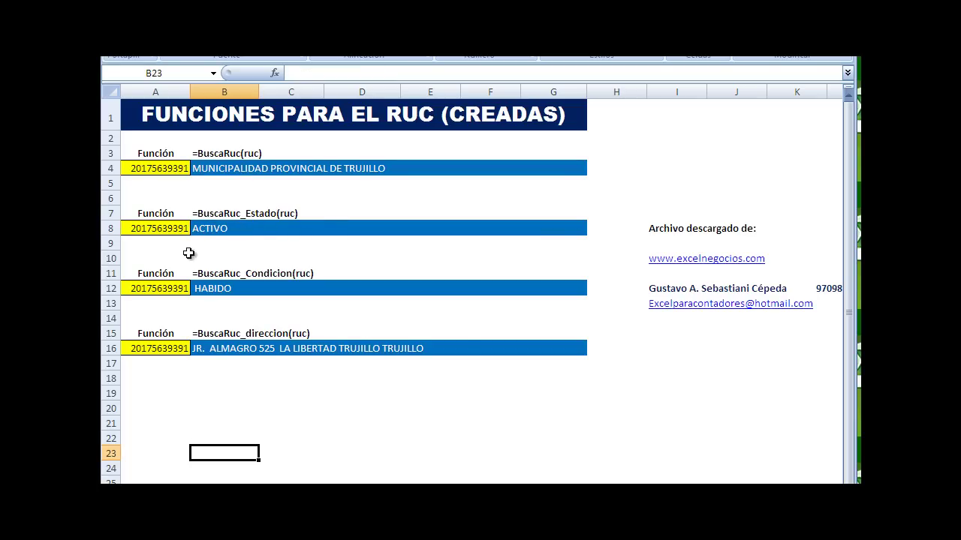
left_click(223, 169)
left_click(221, 227)
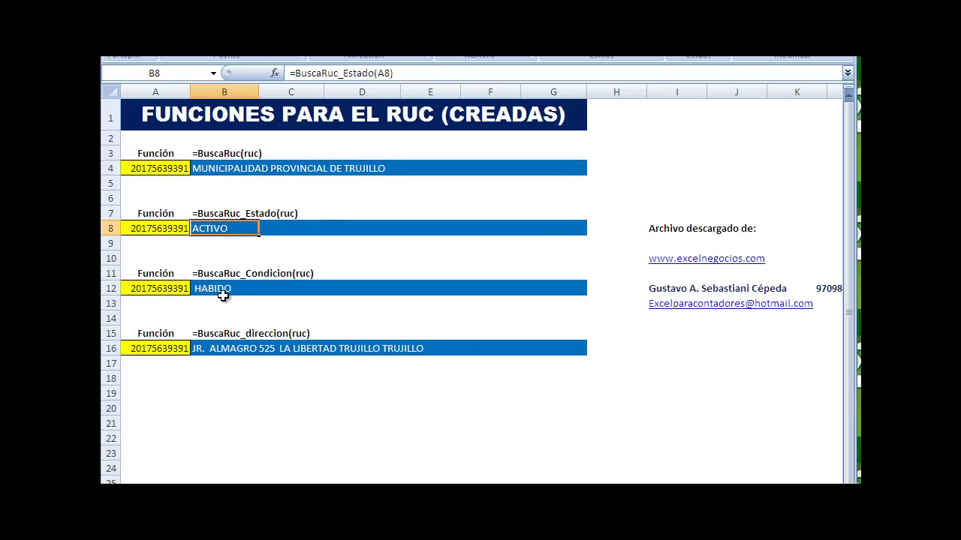
left_click(222, 292)
left_click(221, 351)
left_click(229, 395)
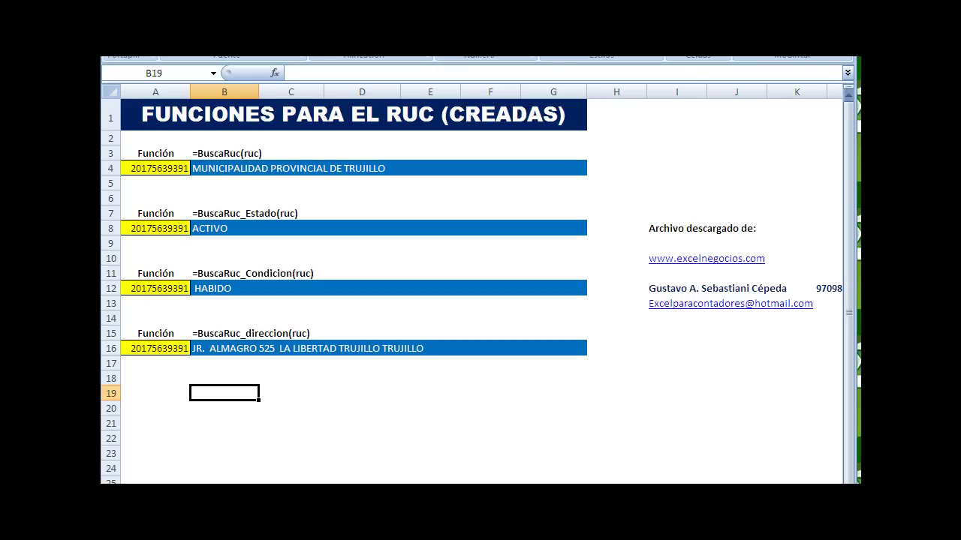
Move past the CONSULTA MULTIPLE DE RUC sheet to the CONSULTA RUC single-lookup sheet
key("ctrl+Page_Down")
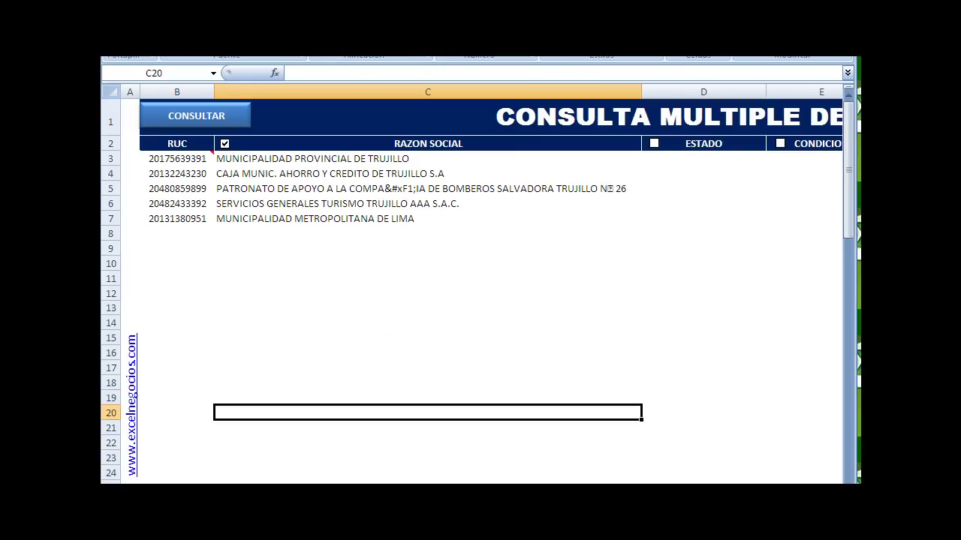
key("ctrl+Page_Down")
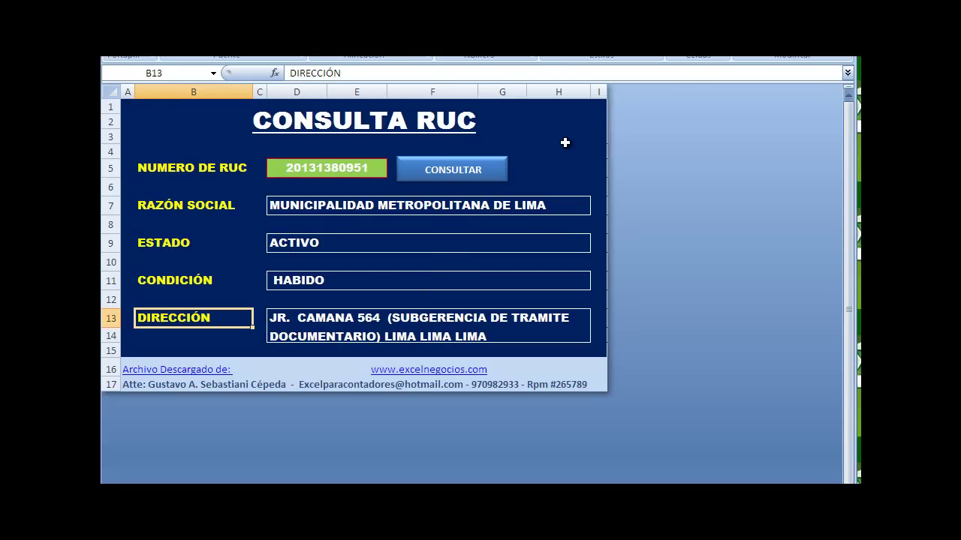